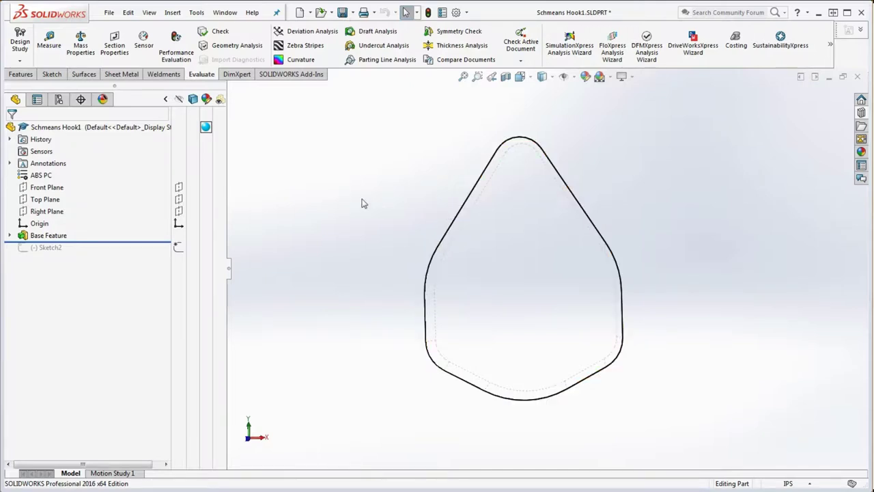
- Examine the base feature from the front and from several rotated angles, ending in the front view
key(space)
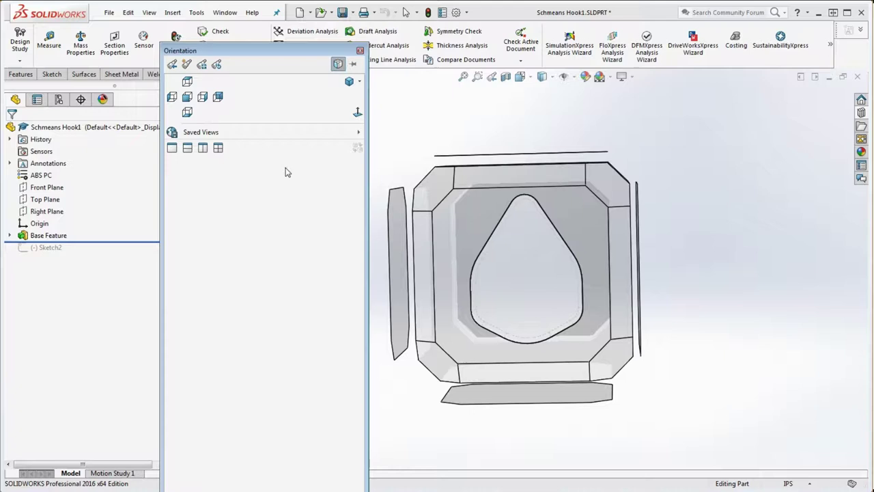
click(187, 96)
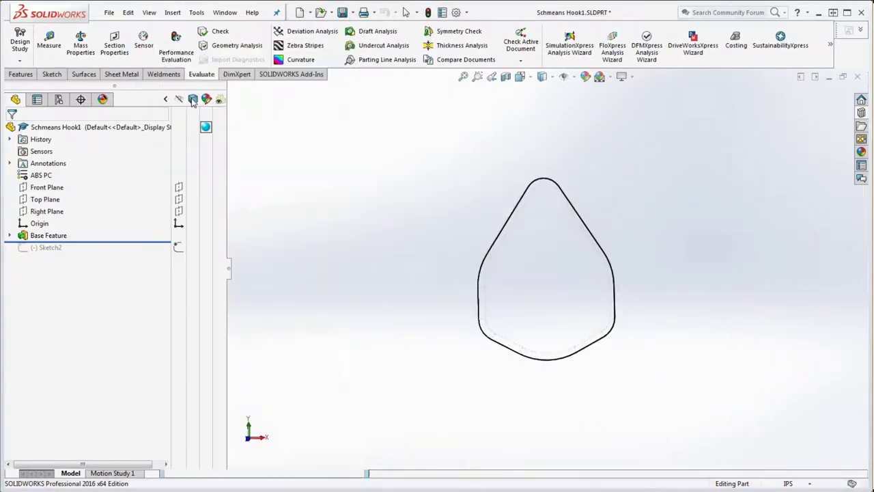
middle_drag(745, 239, 706, 254)
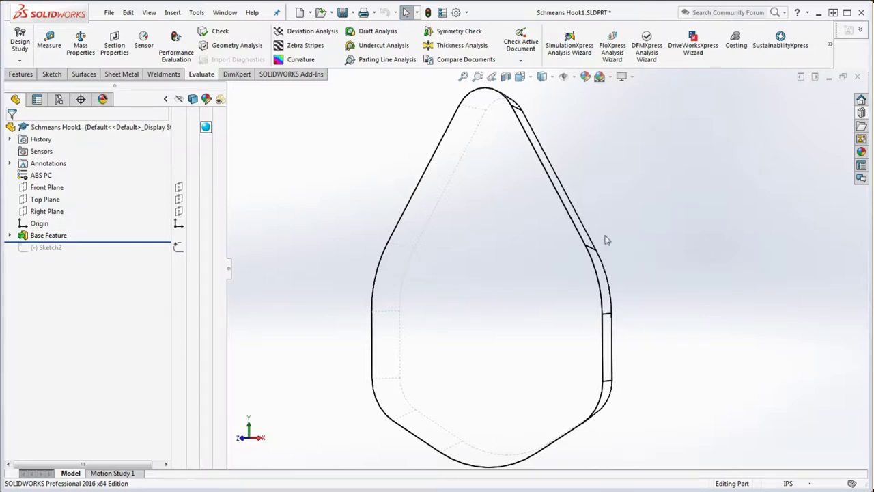
middle_drag(578, 238, 529, 277)
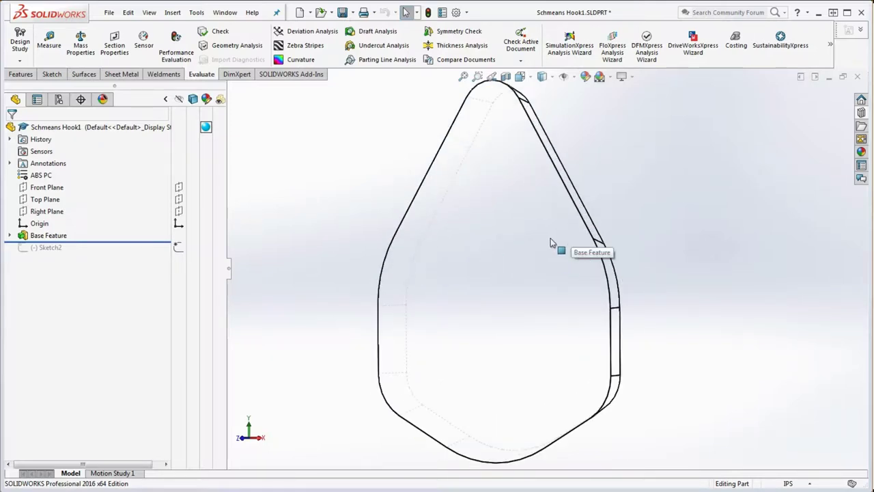
scroll(537, 273, down, 4)
scroll(538, 276, up, 6)
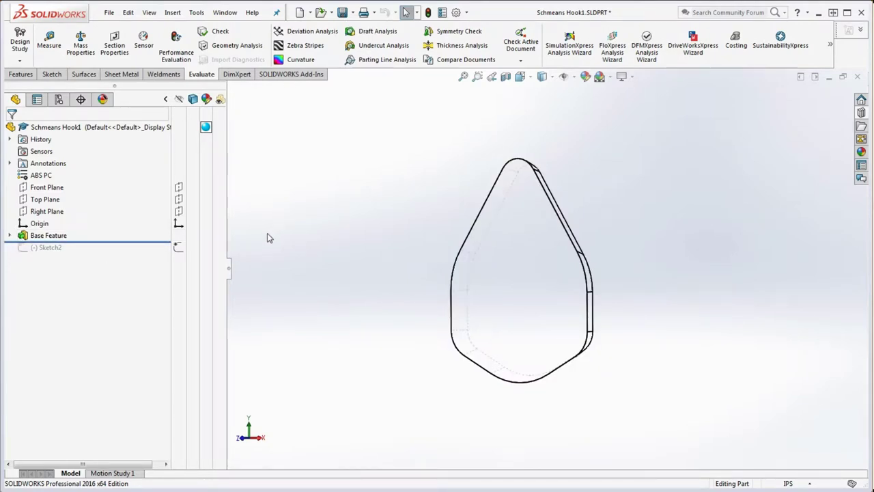
key(space)
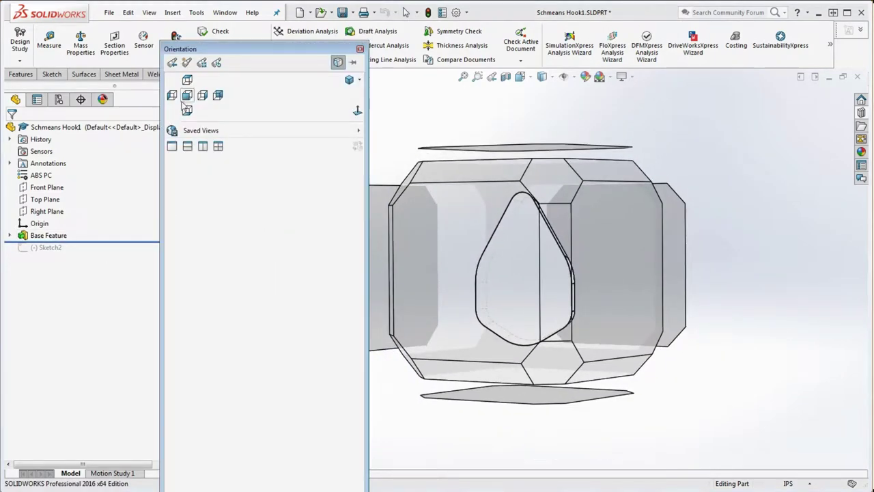
click(191, 100)
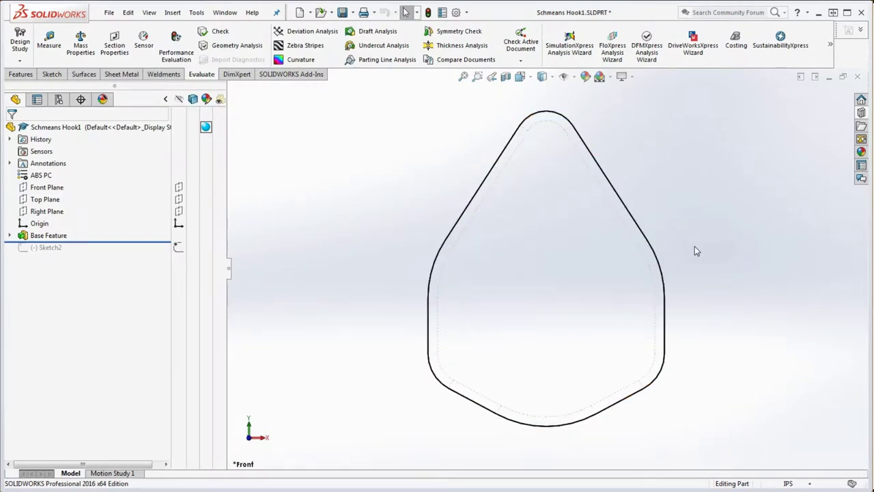
middle_drag(699, 267, 339, 214)
key(ctrl+5)
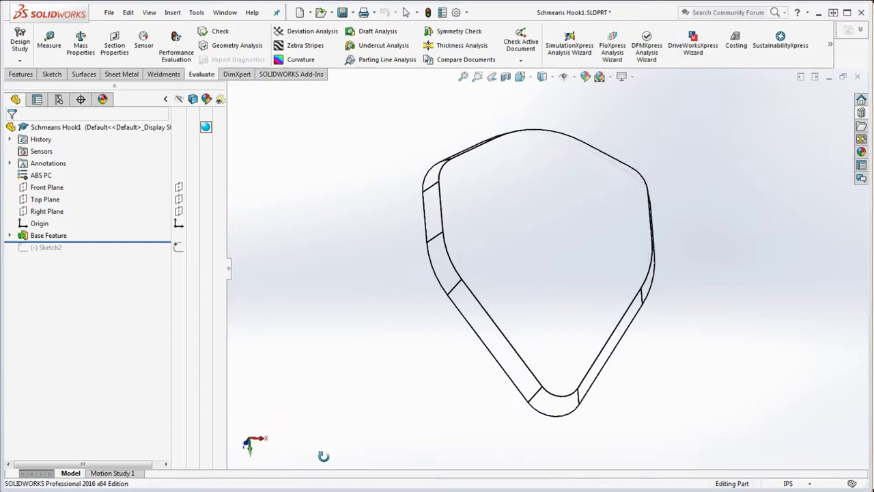
key(ctrl+7)
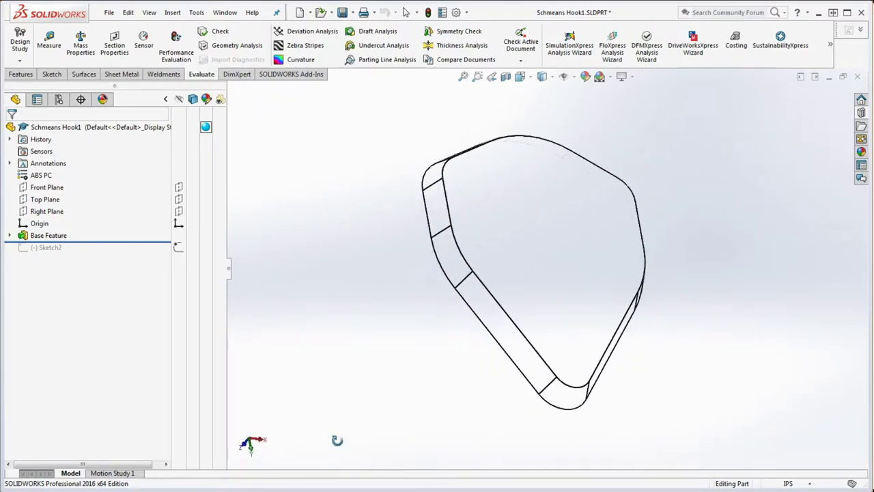
key(space)
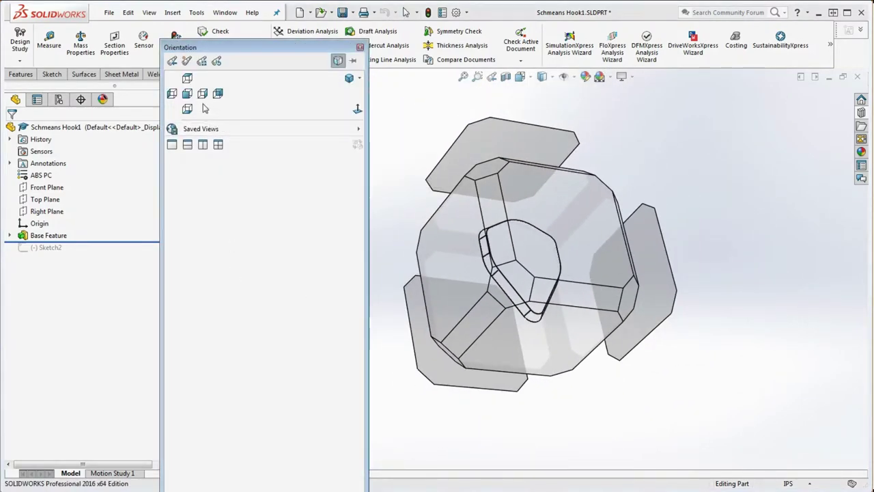
click(187, 93)
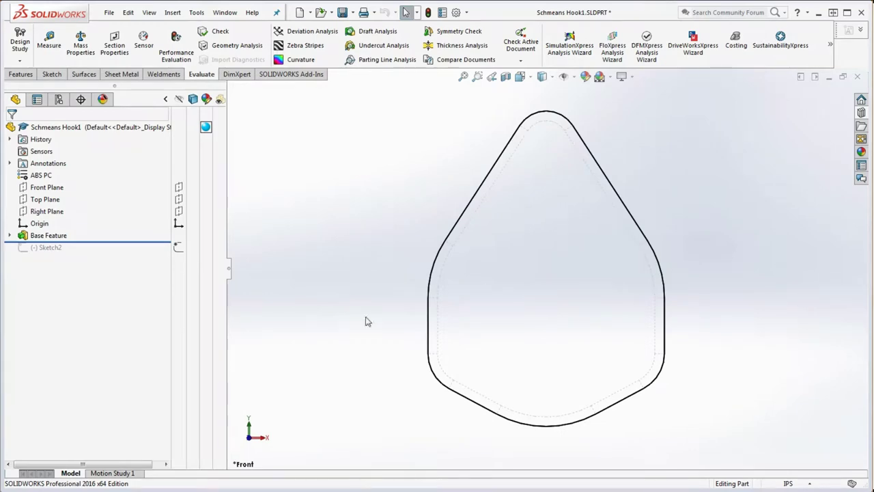
- Open Sketch1 of the Base Feature for editing and review its dimensions and relations
click(10, 235)
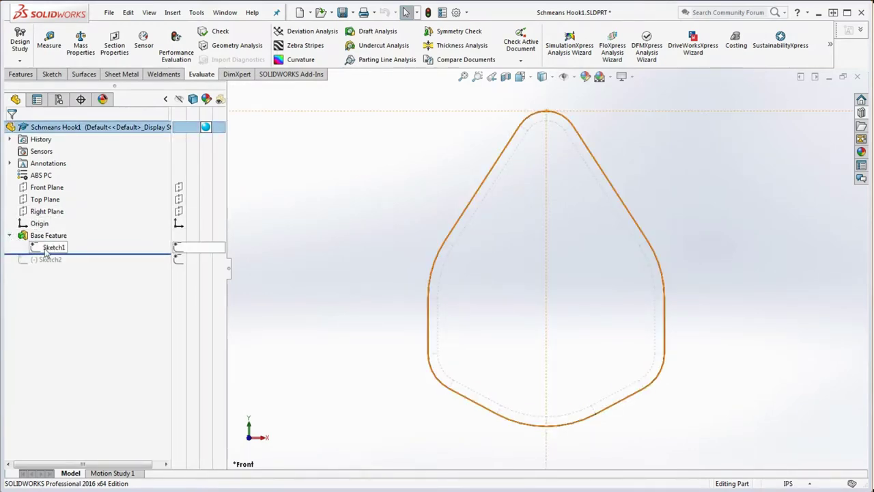
right_click(46, 253)
click(53, 223)
scroll(392, 266, down, 5)
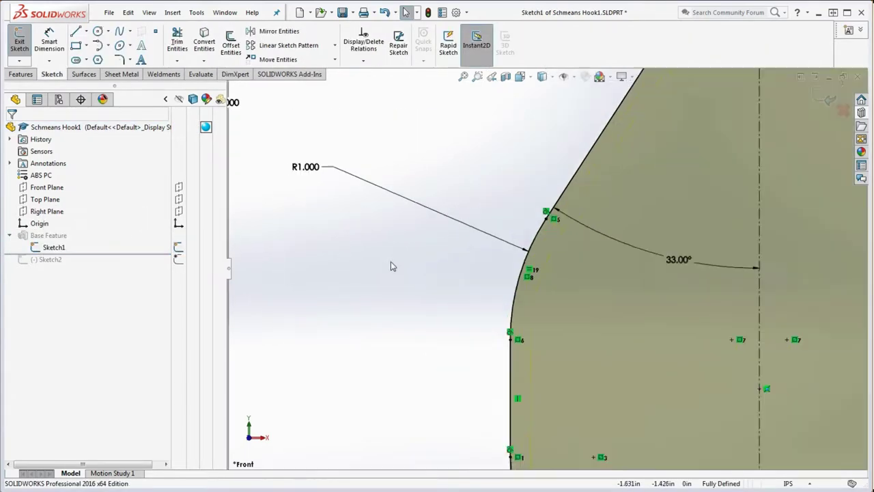
scroll(410, 263, up, 5)
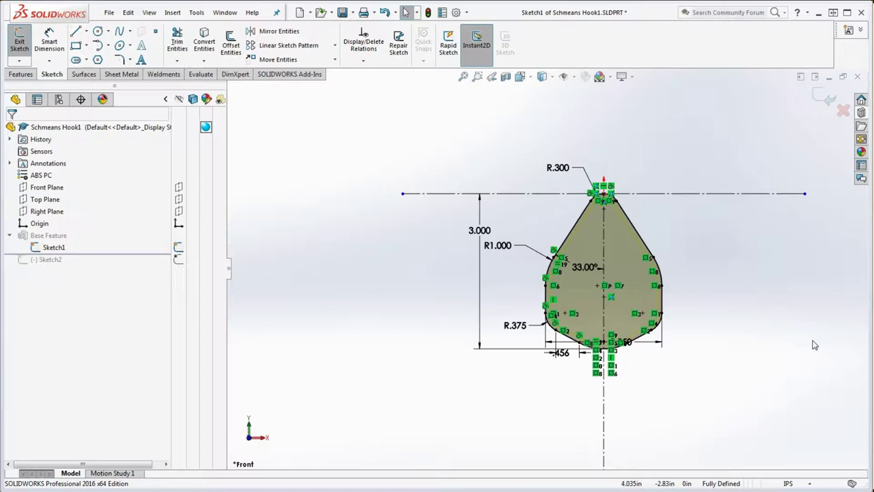
- Make a block from all the entities of Sketch1, with its insertion point at the sketch origin
key(z)
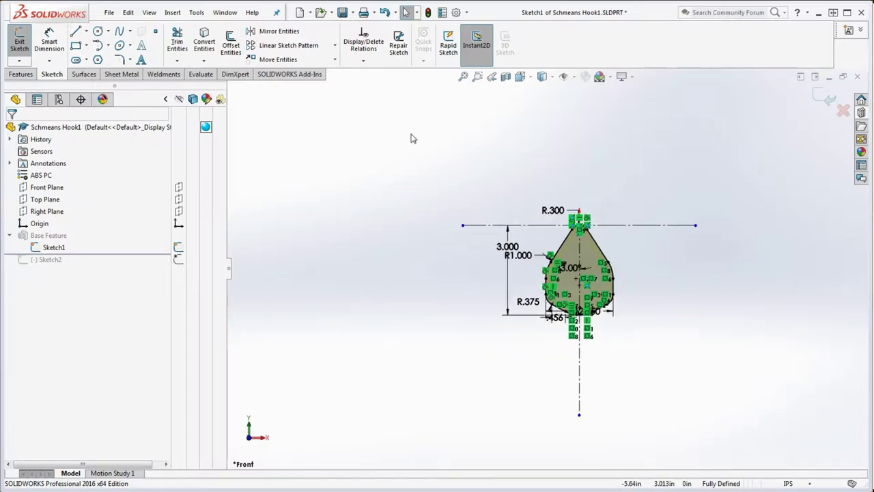
mouse_move(404, 136)
mouse_down()
mouse_move(531, 320)
mouse_move(787, 442)
mouse_up()
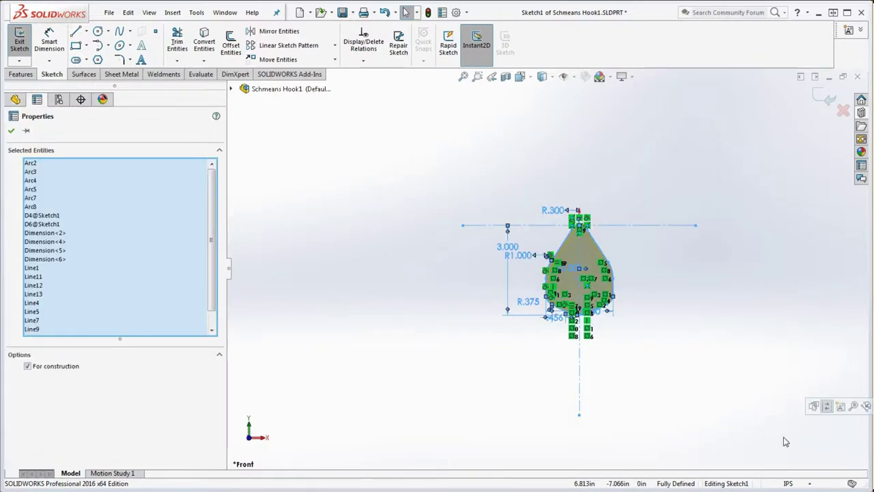
right_click(470, 114)
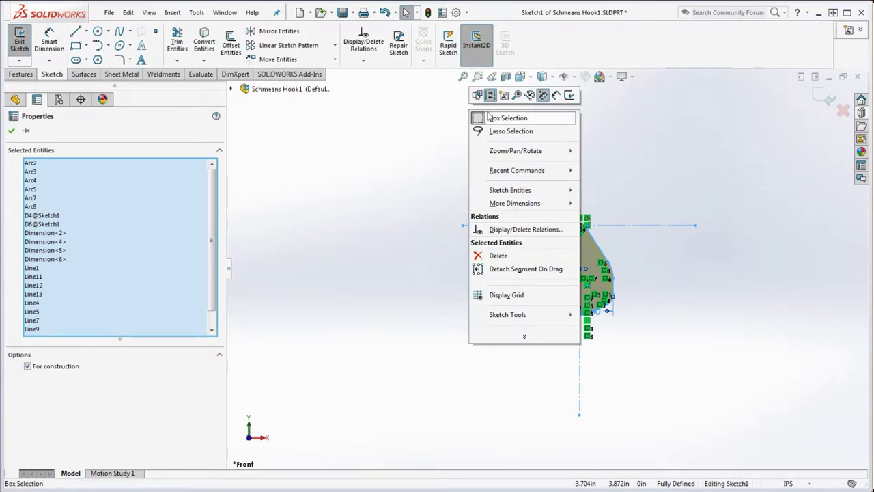
click(504, 96)
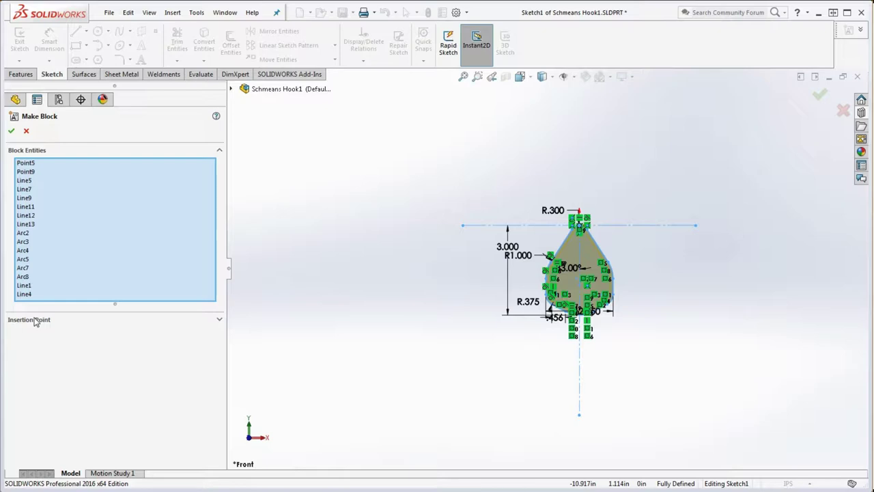
click(35, 319)
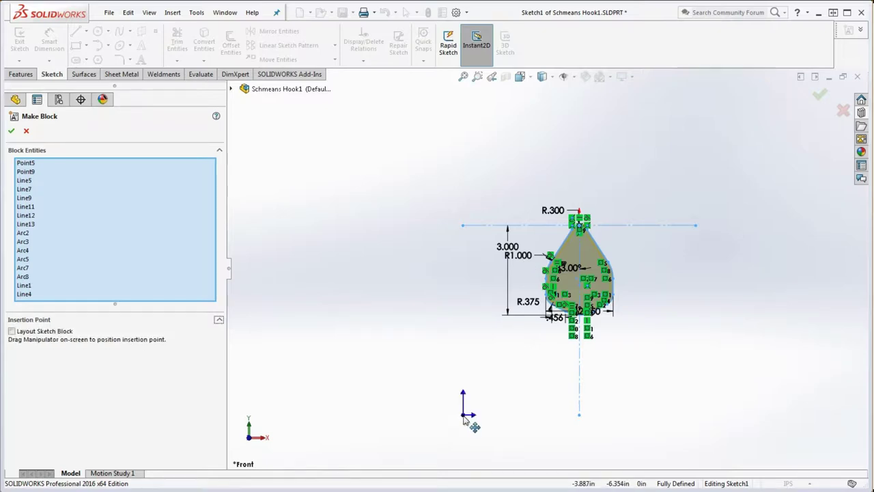
mouse_move(464, 420)
mouse_down()
mouse_move(594, 249)
mouse_move(581, 230)
mouse_up()
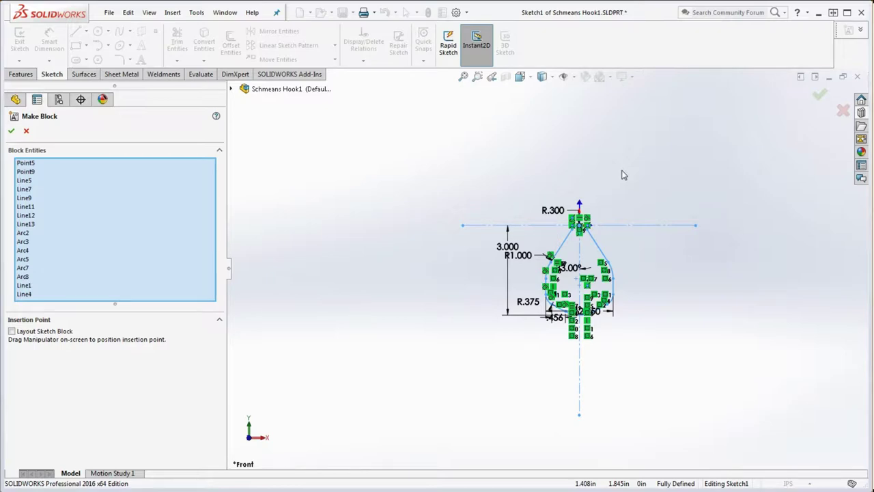
click(12, 132)
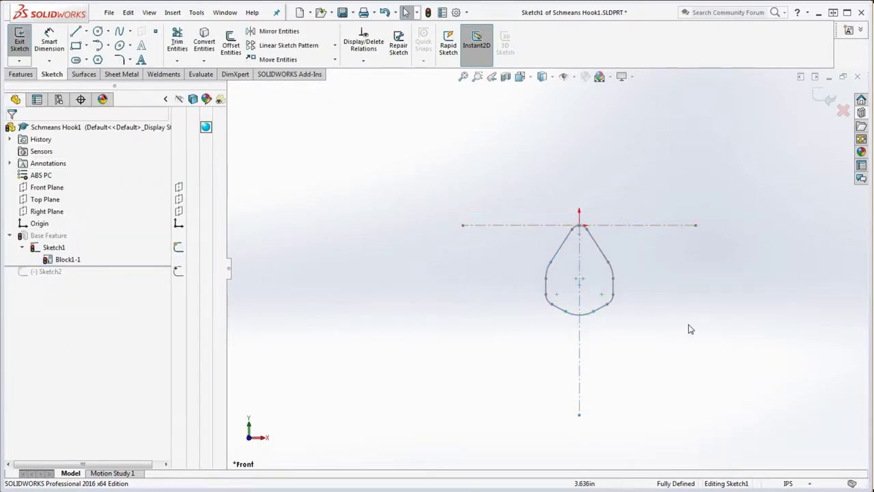
- Move the block away from the origin, then attach the apex point of its profile coincident to the origin
click(607, 308)
mouse_move(609, 307)
mouse_down()
mouse_move(622, 322)
mouse_move(656, 324)
mouse_move(550, 239)
mouse_move(522, 269)
mouse_move(527, 281)
mouse_up()
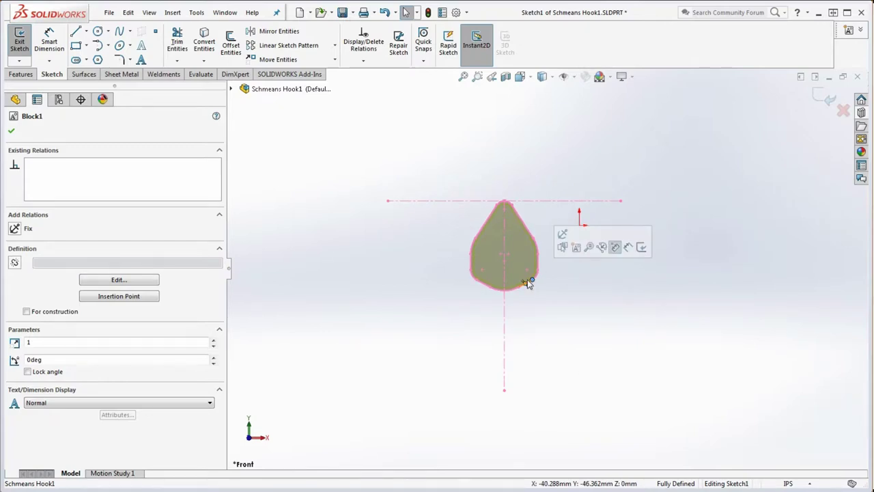
click(582, 319)
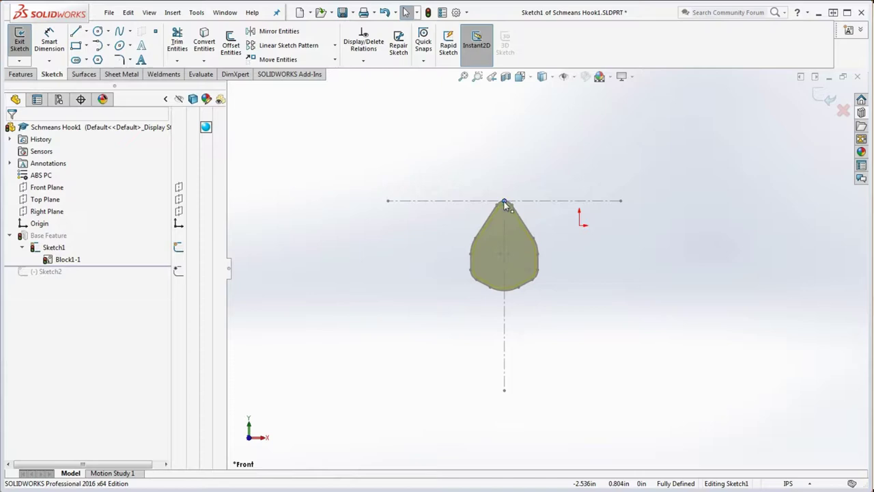
mouse_move(504, 203)
mouse_down()
mouse_move(508, 243)
mouse_move(599, 251)
mouse_move(554, 257)
mouse_move(579, 240)
mouse_move(579, 228)
mouse_up()
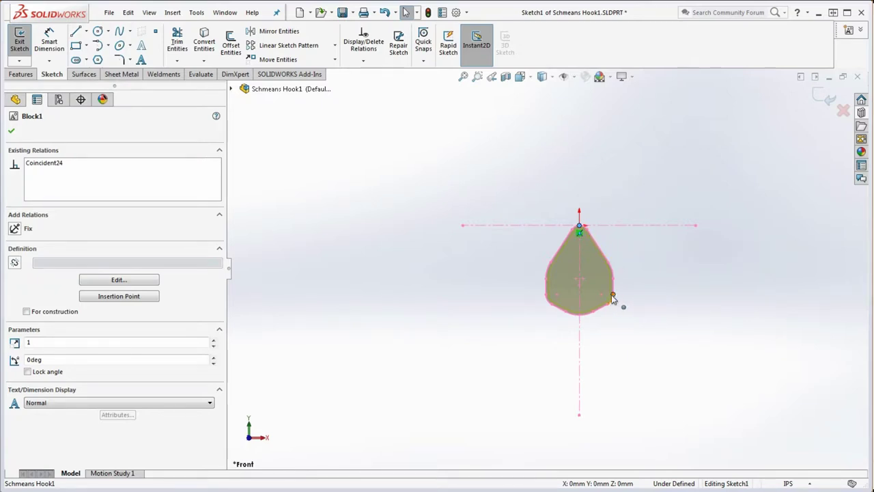
- Rotate the block upside down about the origin and add a horizontal relation to its crosswise centerline
mouse_move(614, 300)
mouse_down()
mouse_move(511, 195)
mouse_move(566, 185)
mouse_move(553, 152)
mouse_up()
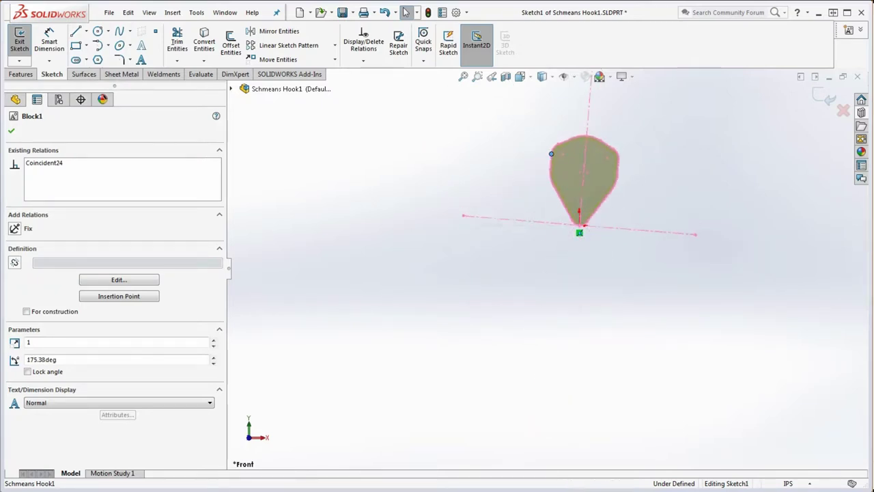
key(Escape)
click(654, 236)
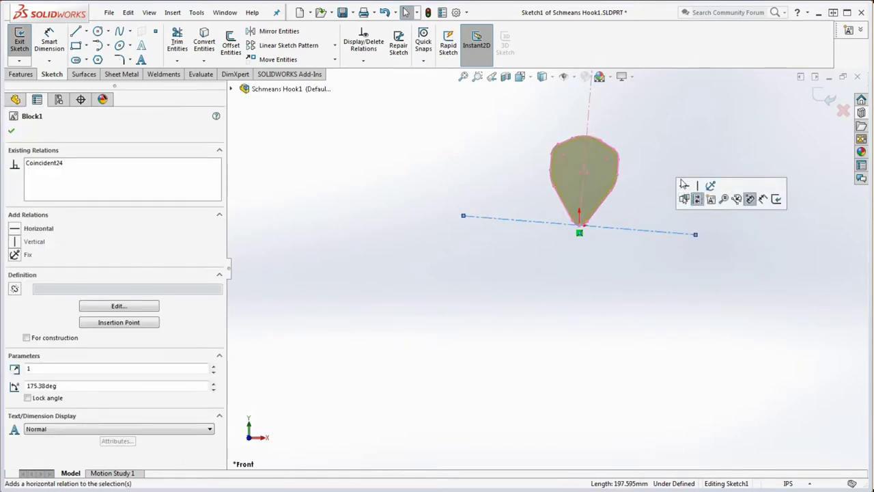
click(685, 197)
click(642, 258)
click(644, 225)
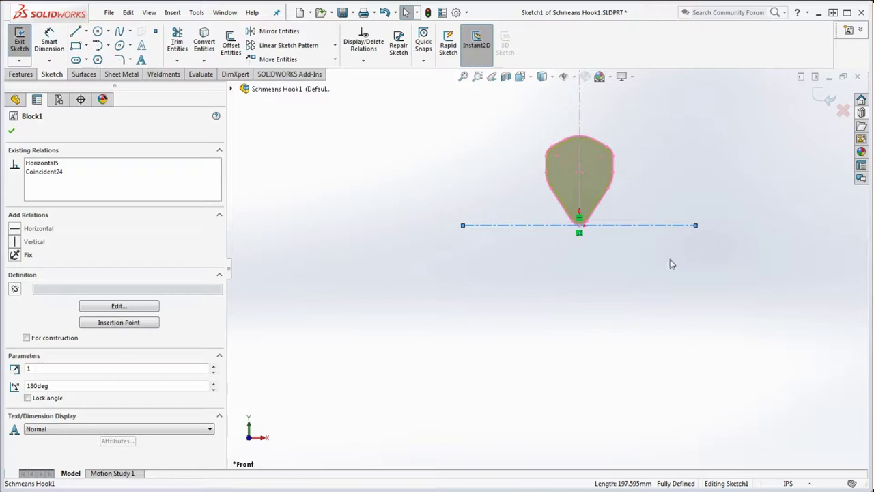
- Explode the flipped block back into individual sketch entities
right_click(640, 229)
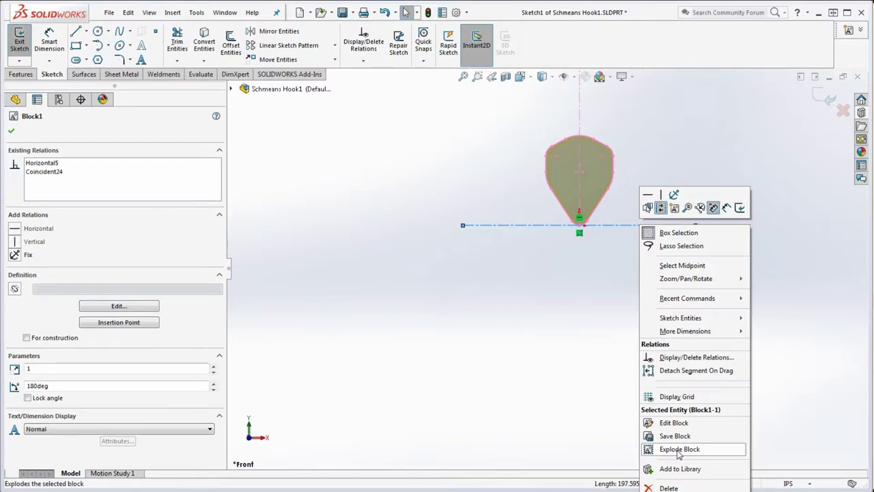
click(680, 449)
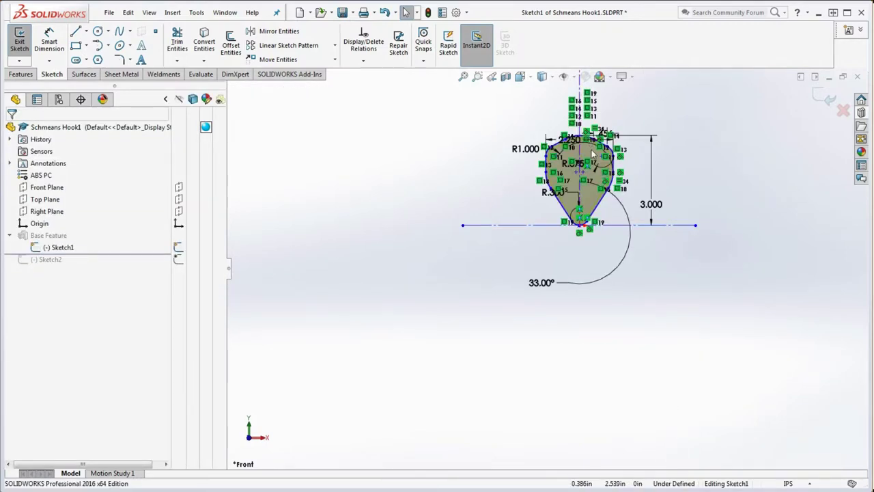
scroll(596, 196, down, 5)
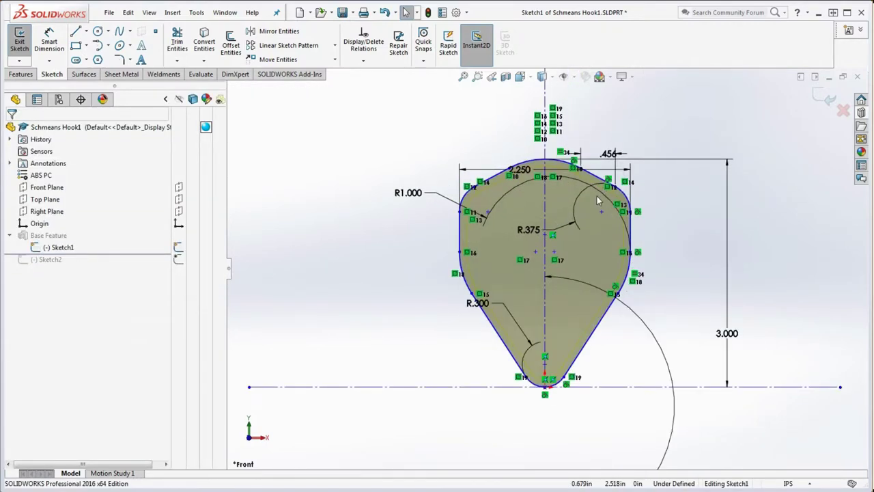
- Test how the exploded sketch moves by pulling a profile point near the 1.000 radius arc, then undo that move
click(545, 390)
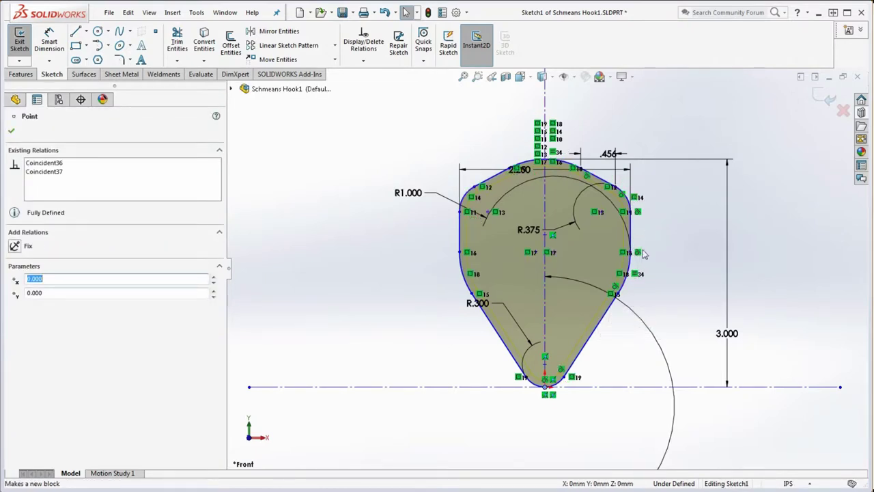
mouse_move(620, 295)
mouse_down()
mouse_move(633, 295)
mouse_move(630, 316)
mouse_move(635, 305)
mouse_up()
key(z)
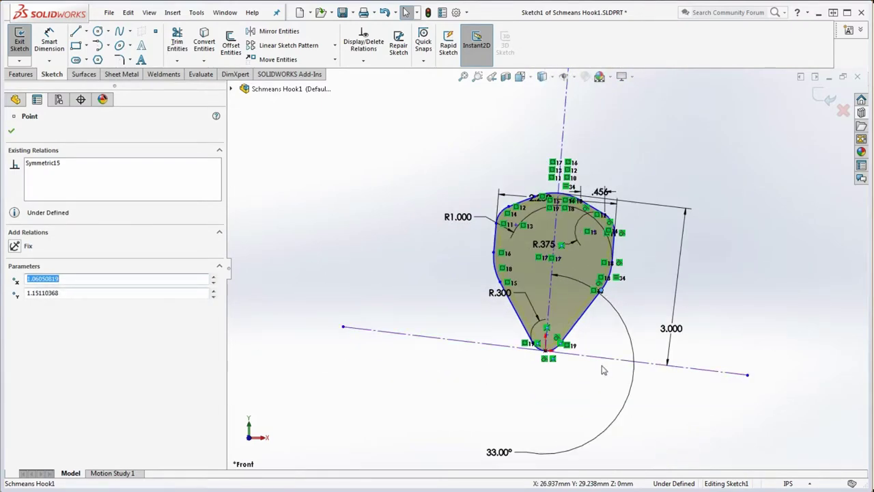
key(ctrl+z)
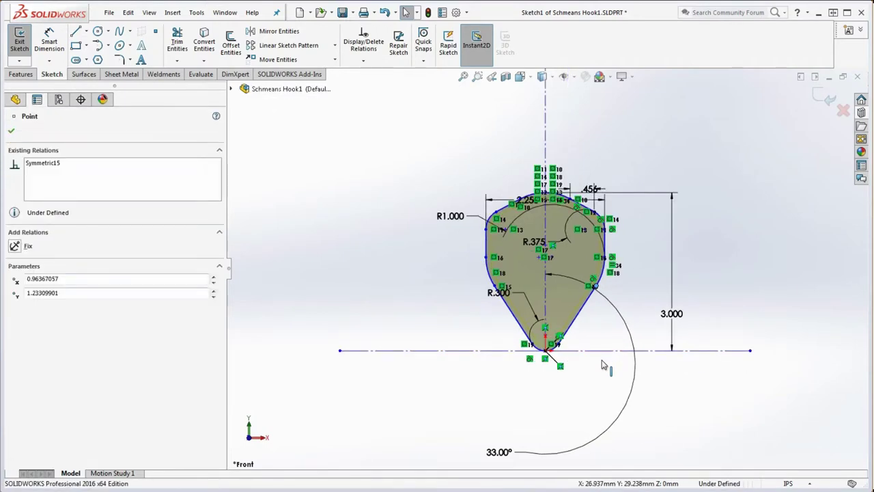
key(Escape)
- Add a horizontal relation to the crosswise centerline and a vertical relation to the upright centerline
click(610, 356)
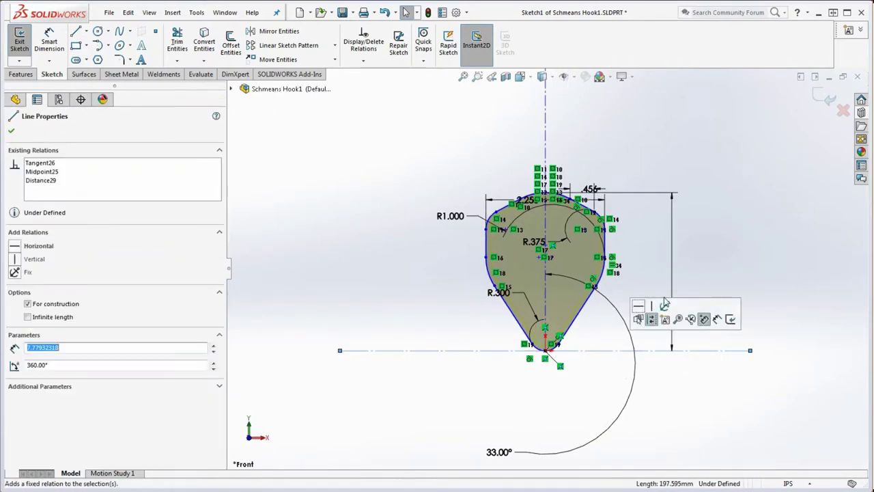
click(659, 308)
click(552, 140)
click(552, 140)
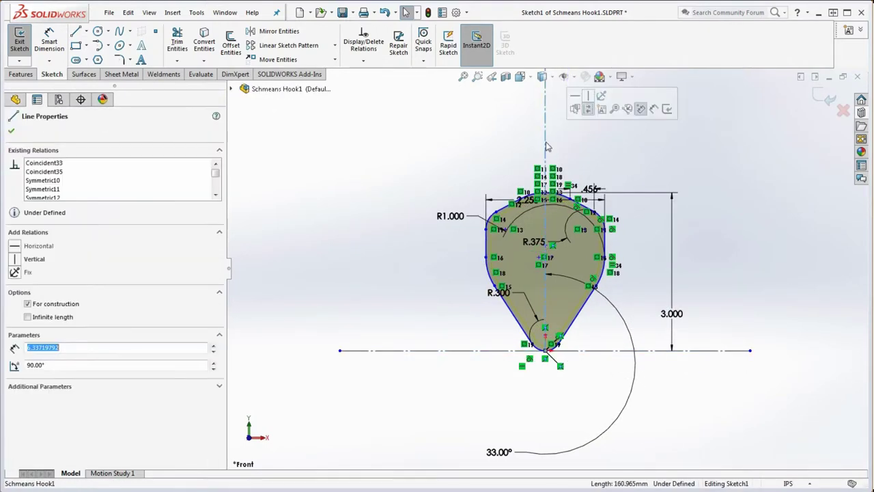
click(639, 168)
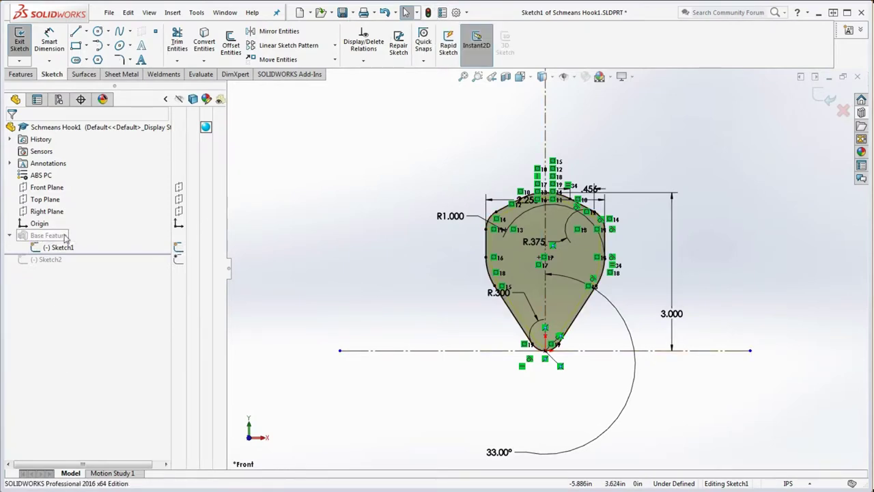
- Close the sketch by rebuilding the part, then reopen Sketch1 of the Base Feature for editing
mouse_move(46, 259)
mouse_down()
mouse_move(39, 253)
mouse_move(60, 254)
mouse_up()
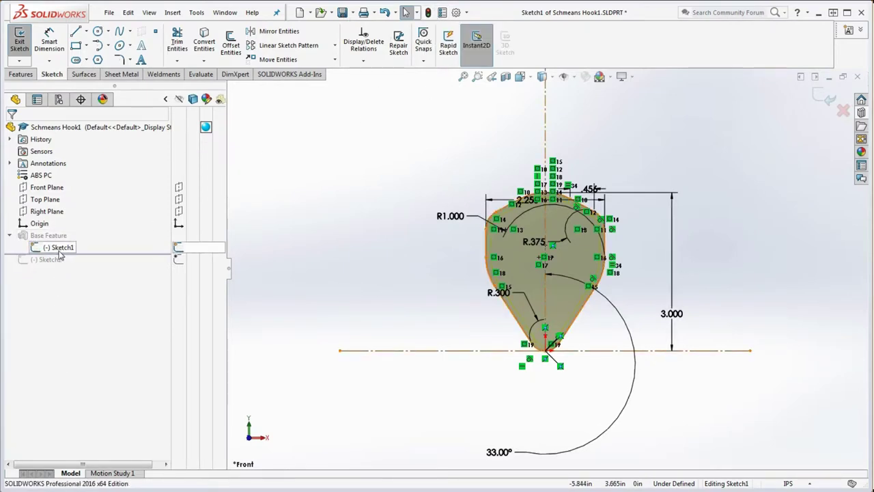
click(427, 12)
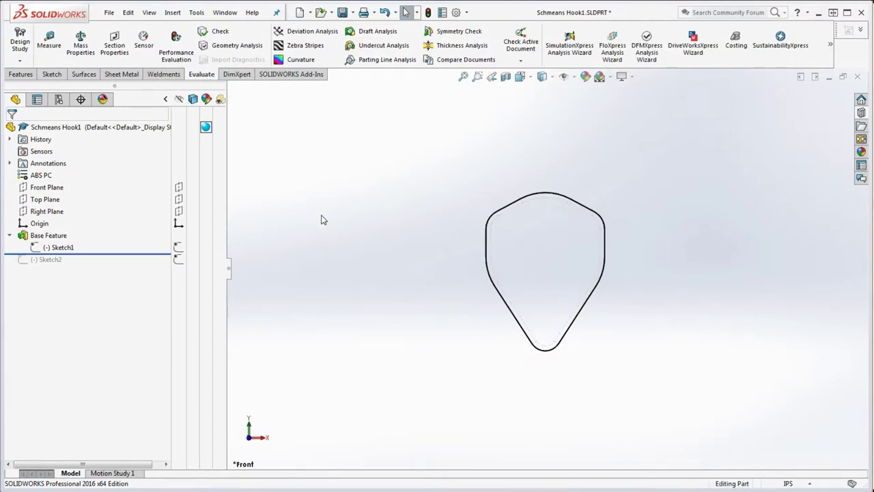
drag(49, 260, 58, 253)
right_click(59, 252)
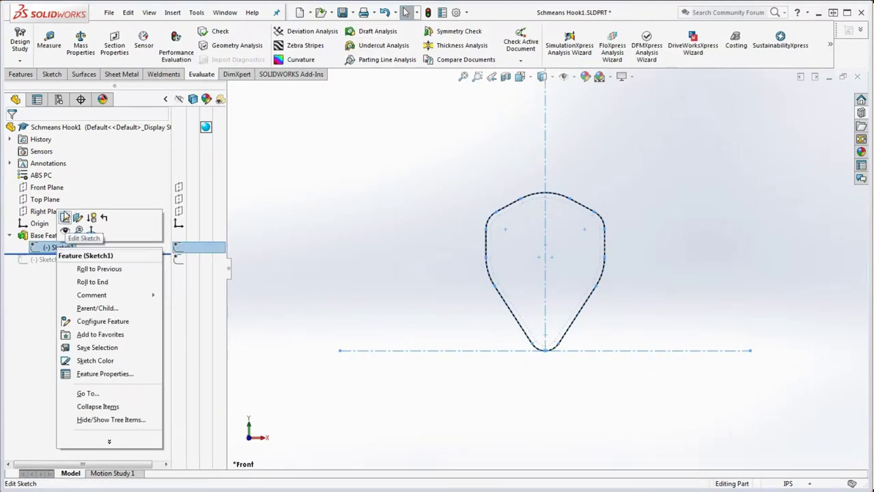
click(69, 217)
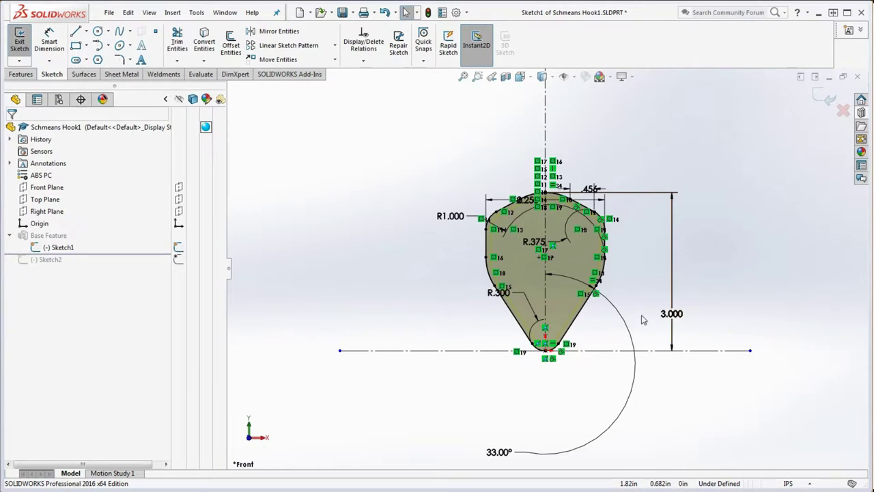
- Delete the .456 dimension on the upper slanted line and pull the opposite slanted line's outer endpoint slightly downward to test its freedom
scroll(628, 225, down, 3)
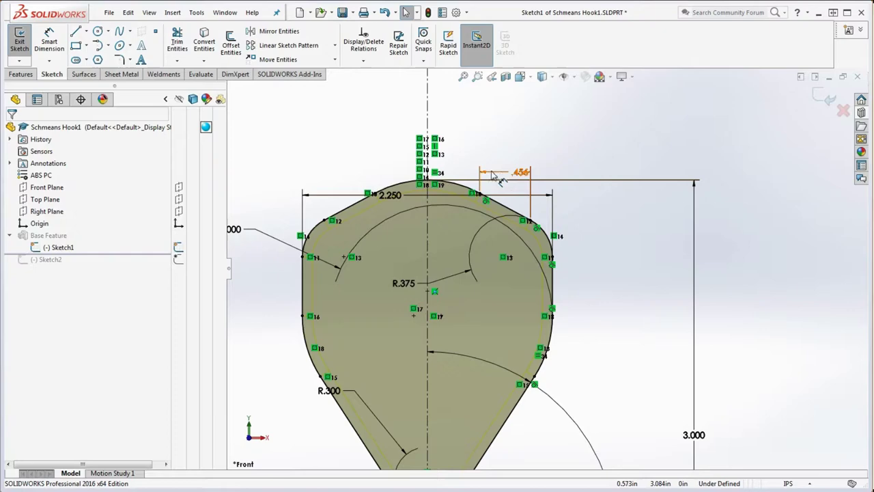
drag(492, 173, 504, 135)
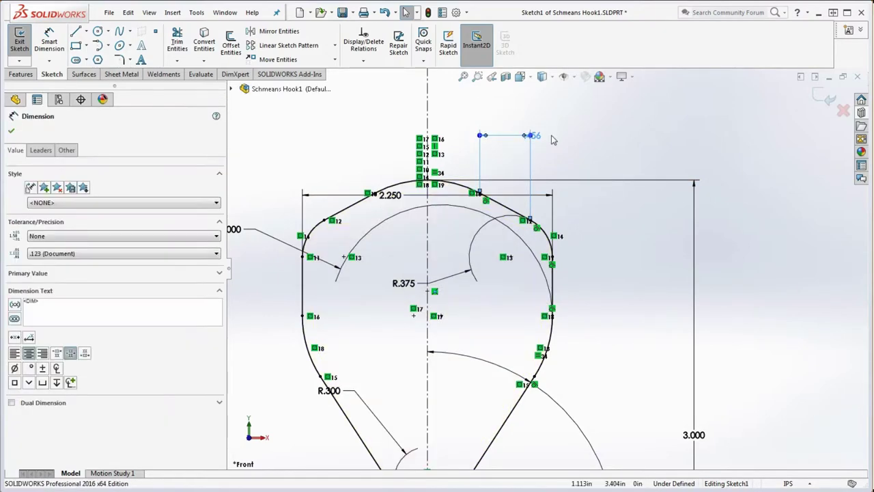
click(552, 137)
scroll(590, 125, up, 2)
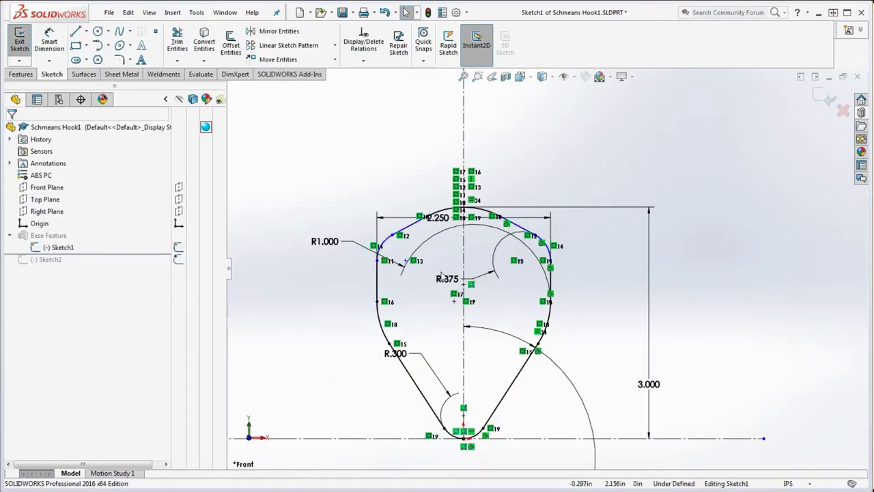
scroll(442, 258, down, 2)
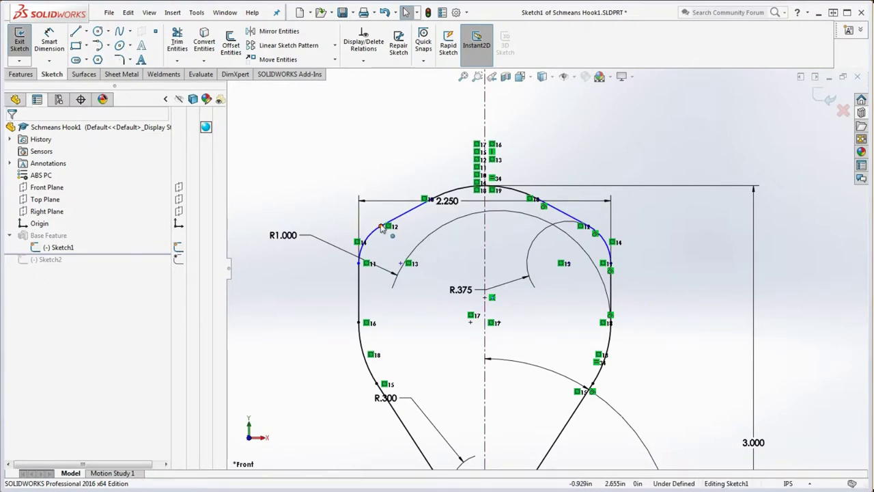
mouse_move(381, 226)
mouse_down()
mouse_move(389, 239)
mouse_move(393, 226)
mouse_move(399, 240)
mouse_up()
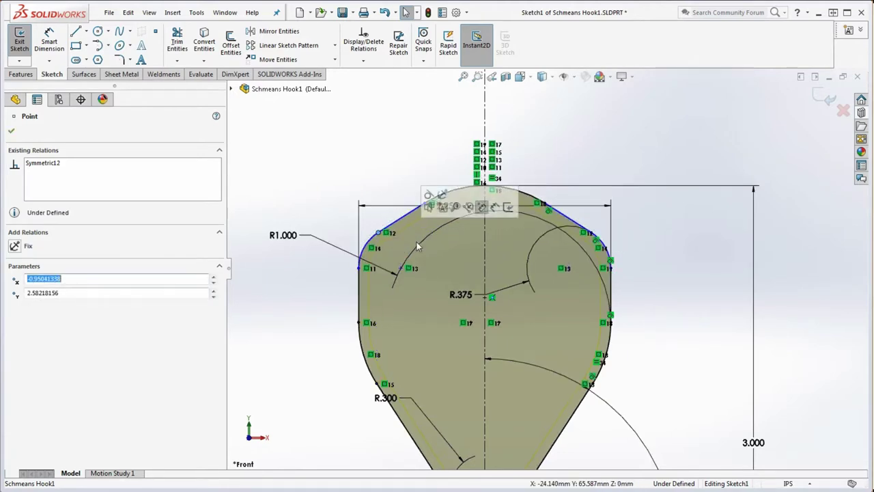
- Dimension the angle between the upper slanted line and the vertical centerline at 70°
click(49, 41)
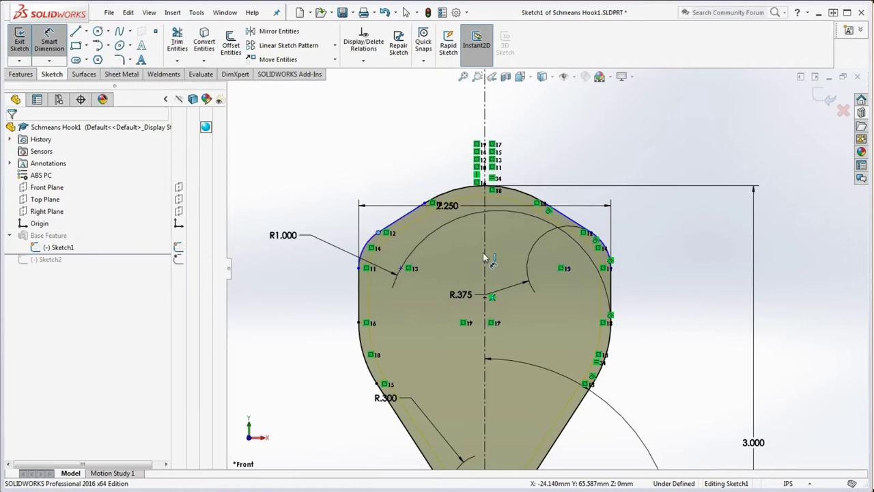
click(401, 225)
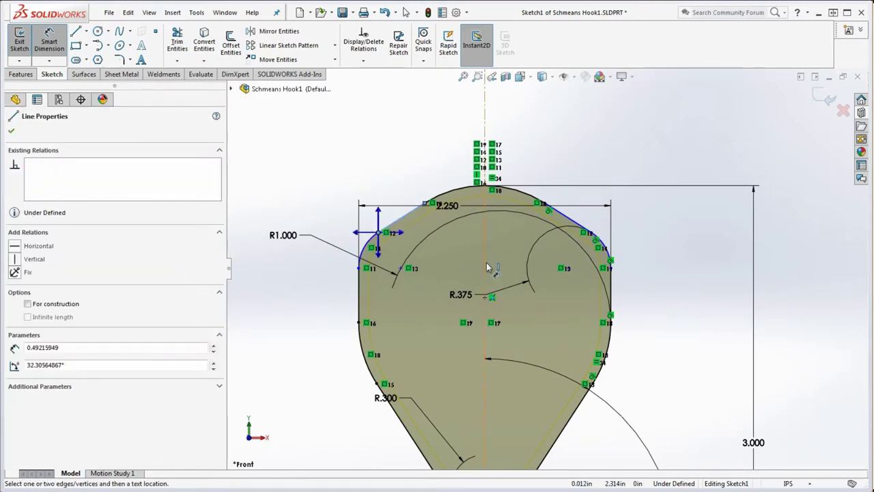
click(446, 269)
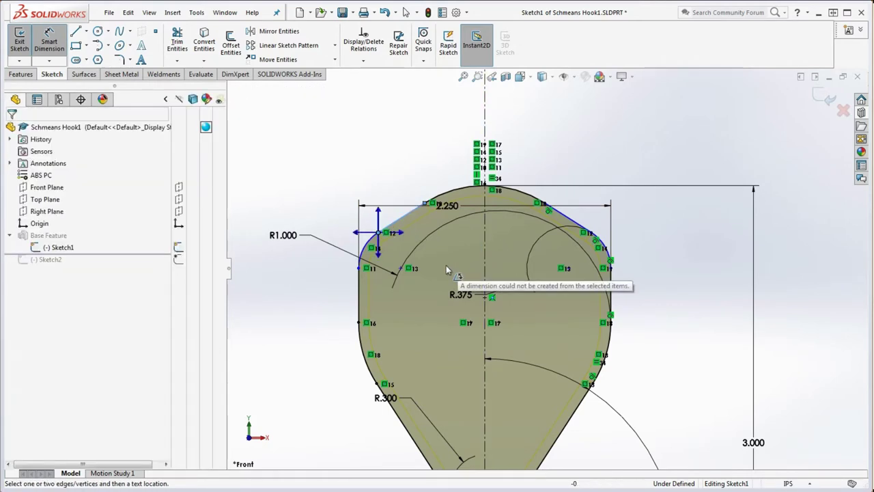
click(410, 219)
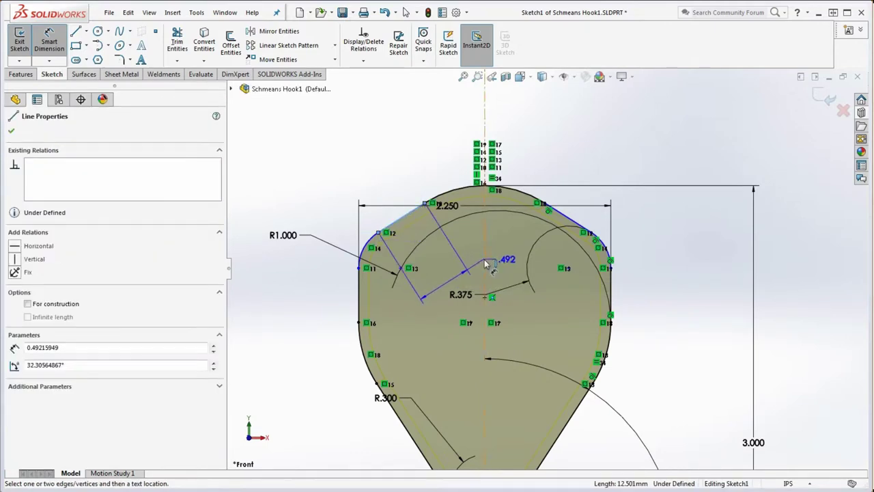
click(478, 268)
click(441, 277)
text(7)
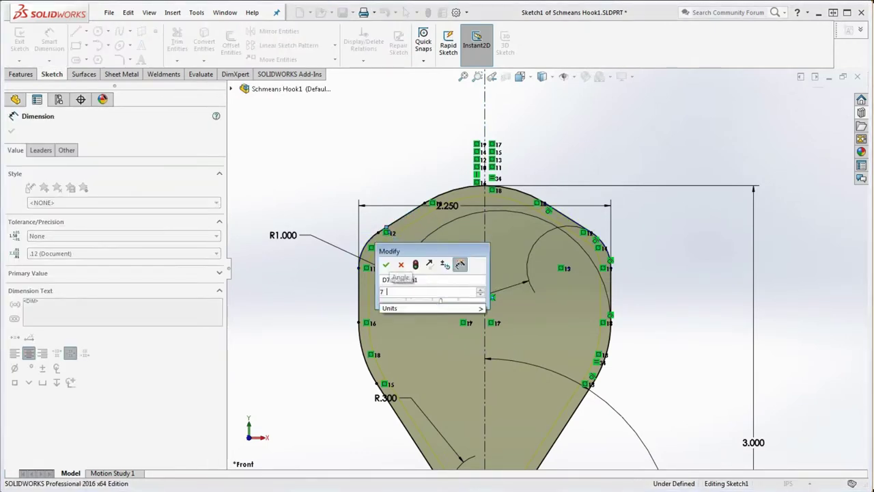
text(0)
key(Return)
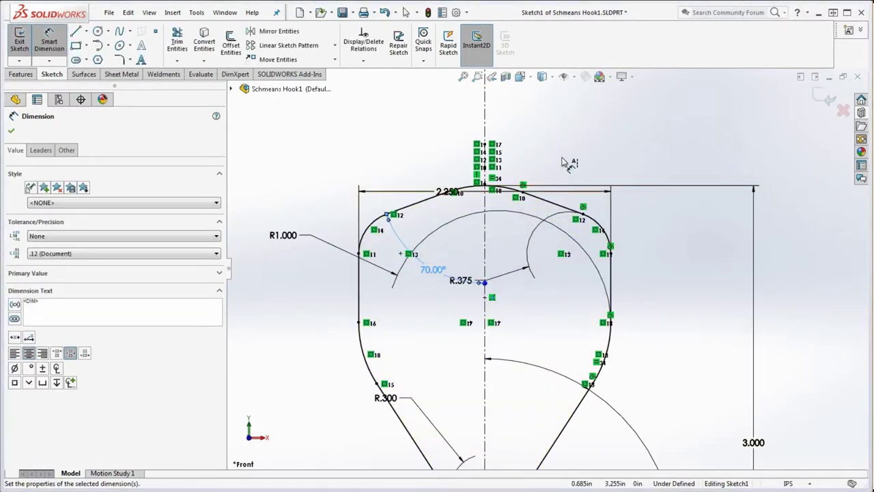
click(564, 163)
- Reposition the 33.00° angle dimension inside the profile beside the vertical centerline and leave the dimension tool
scroll(555, 182, up, 5)
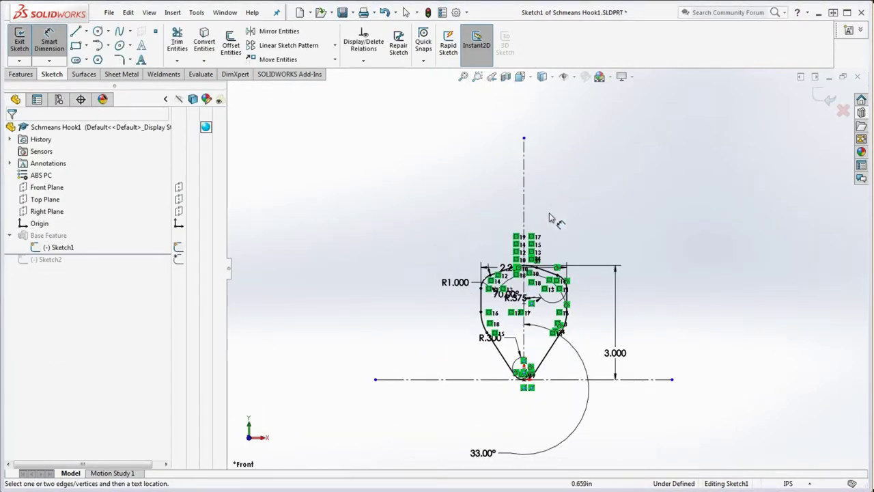
scroll(595, 362, down, 3)
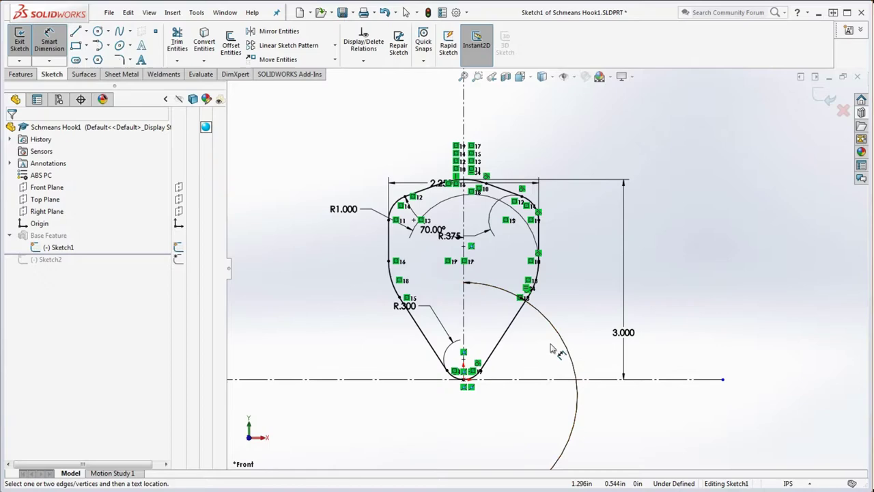
scroll(552, 349, up, 5)
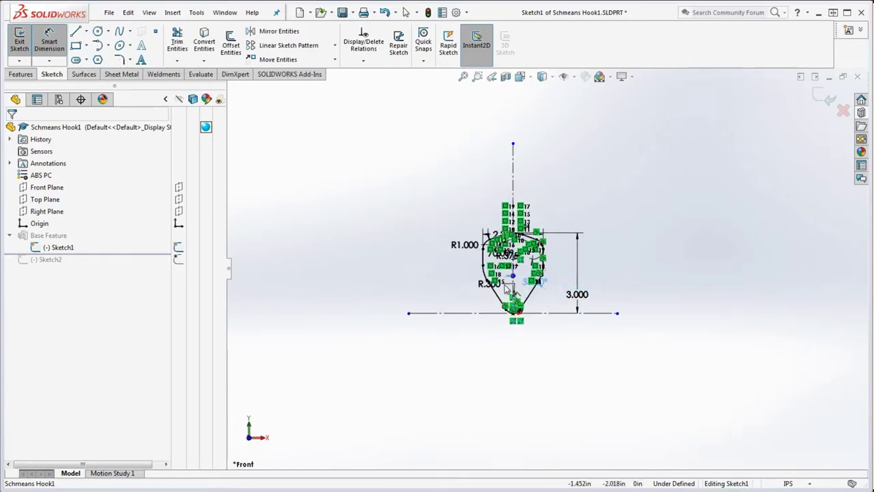
click(502, 252)
scroll(504, 249, down, 4)
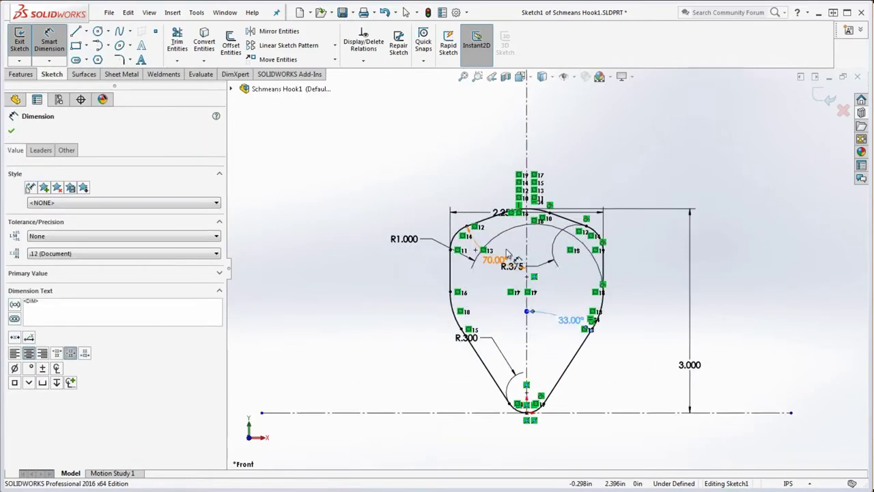
scroll(509, 251, down, 3)
key(Escape)
key(Escape)
- Check which arcs share the equal radius relation with the arc at the top of the profile
click(535, 192)
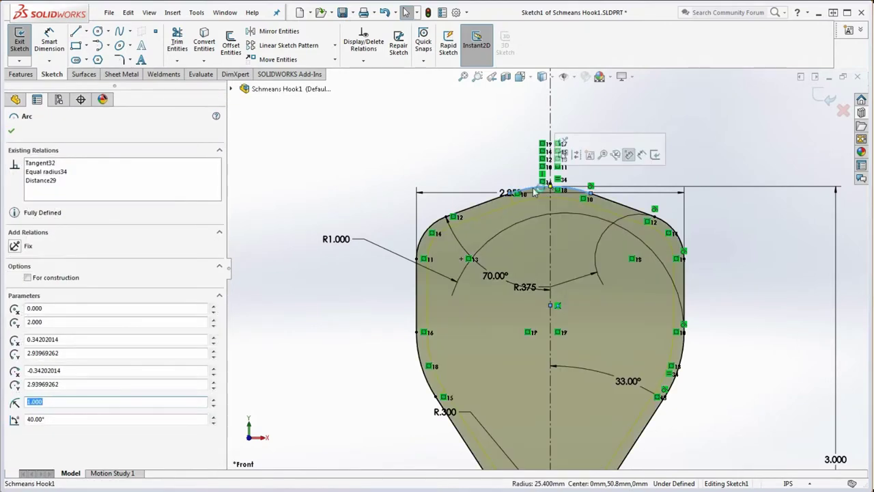
click(52, 172)
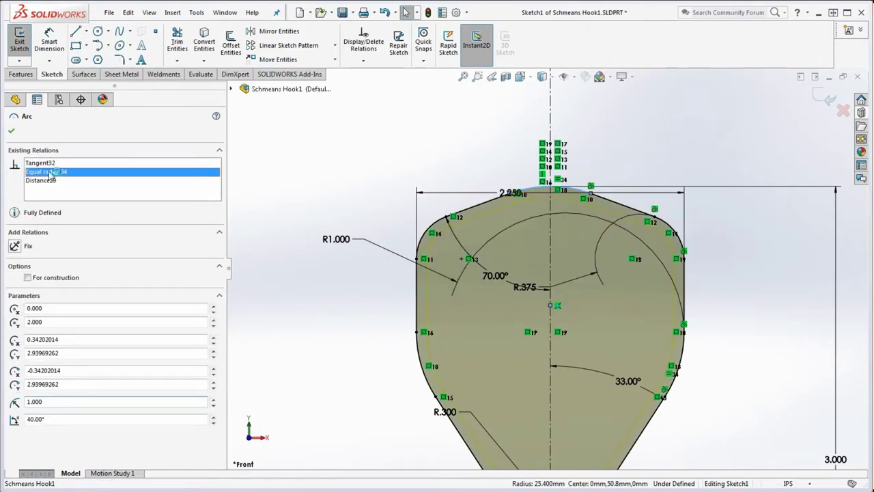
key(f)
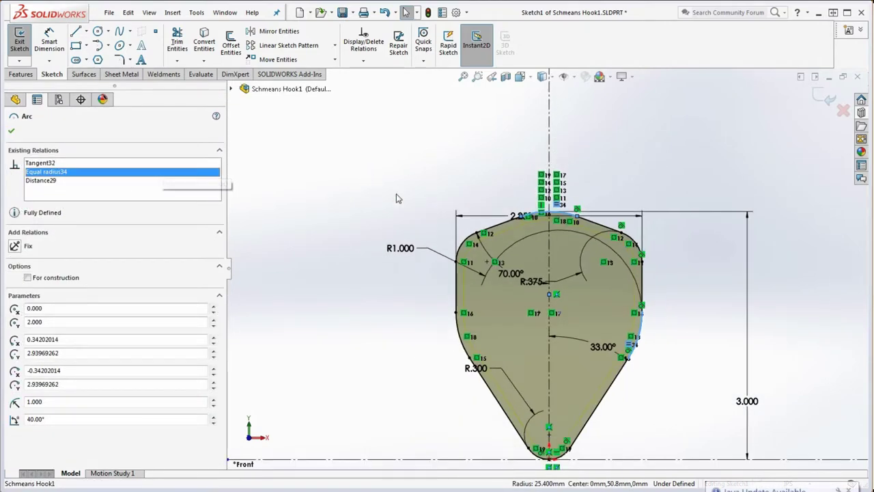
scroll(724, 318, down, 2)
key(Escape)
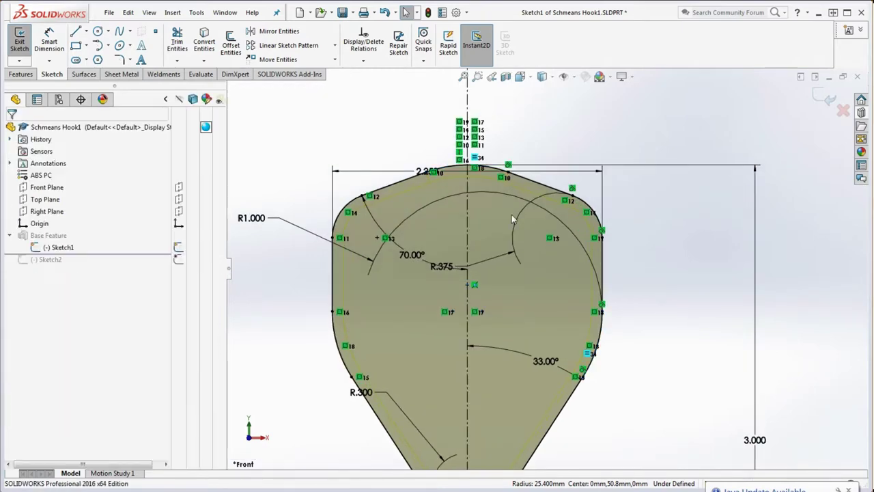
- Rebuild the part with the new angle dimension and edit Sketch1 again
click(428, 12)
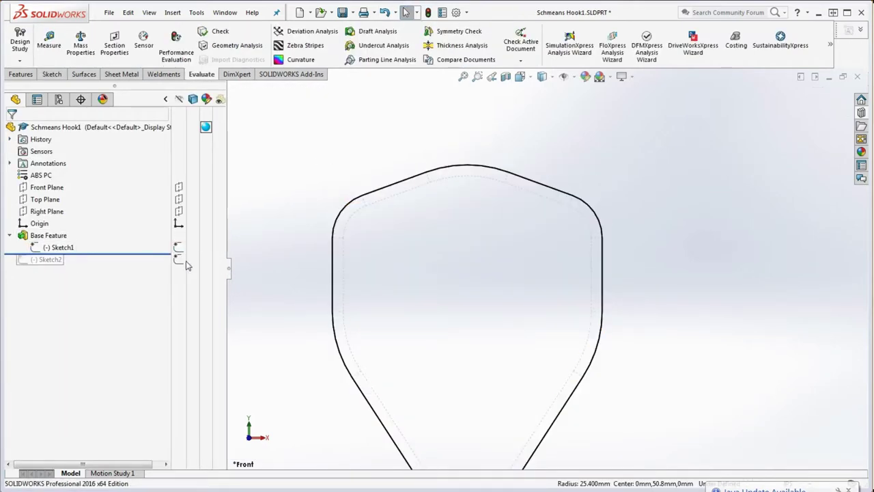
right_click(58, 248)
click(71, 213)
- Shorten the centerlines so their ends lie about 3.74 in horizontally and about 6.01 in vertically from the origin
scroll(563, 211, up, 4)
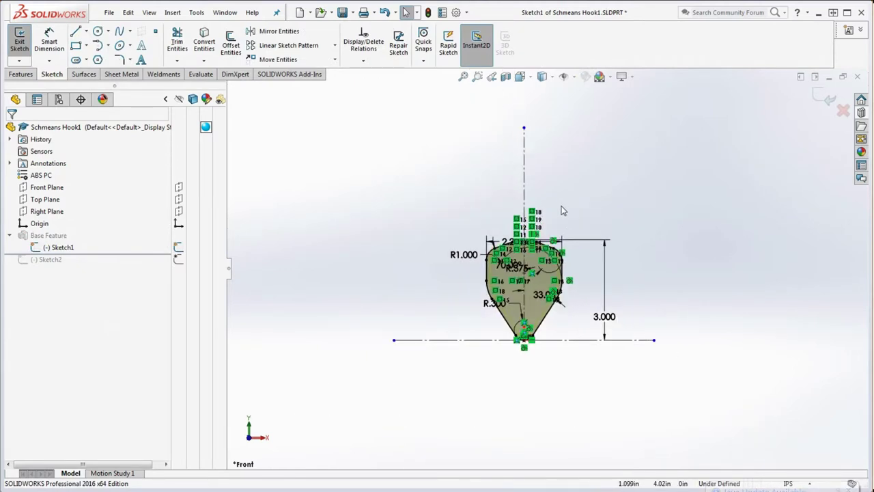
click(656, 341)
mouse_move(655, 341)
mouse_down()
mouse_move(768, 348)
mouse_move(660, 351)
mouse_move(651, 341)
mouse_up()
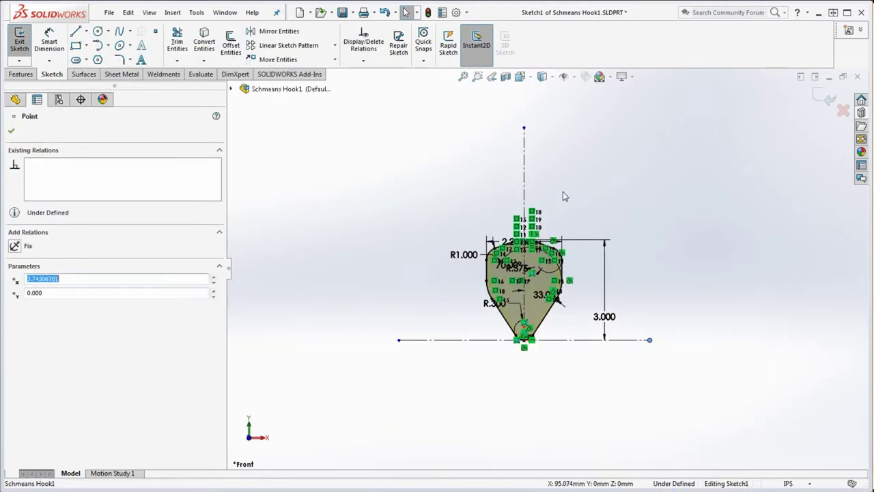
mouse_move(523, 129)
mouse_down()
mouse_move(527, 191)
mouse_move(525, 137)
mouse_up()
- Move the 2.250 width dimension clear above the top of the profile
scroll(563, 335, down, 4)
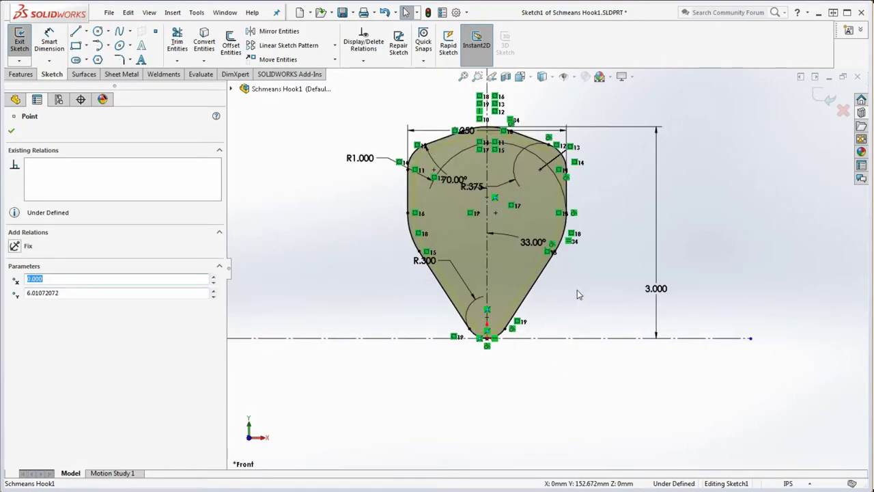
click(577, 294)
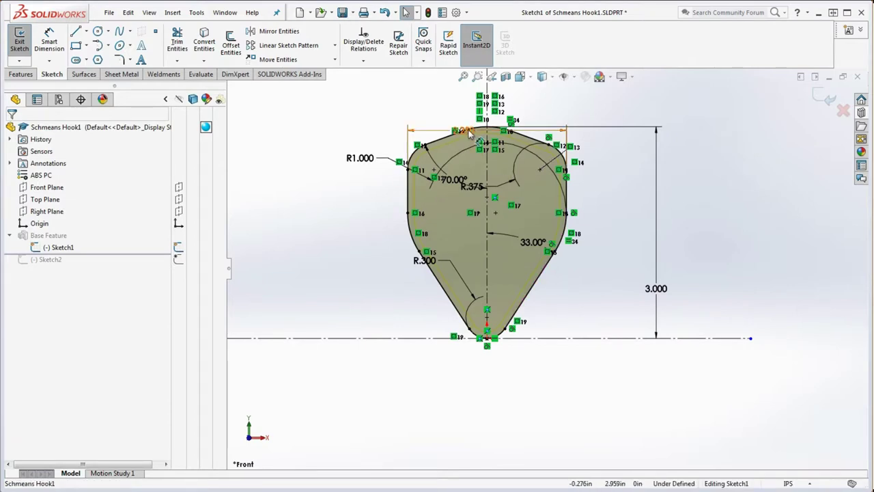
drag(473, 131, 538, 100)
click(610, 315)
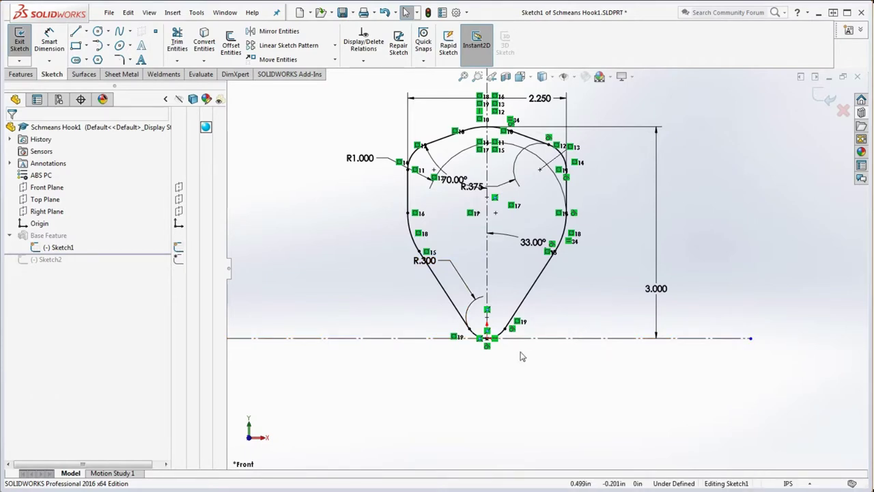
- Select the two overlapping sketch points at the profile's lower apex on the origin and delete them
scroll(498, 369, down, 4)
scroll(470, 273, down, 5)
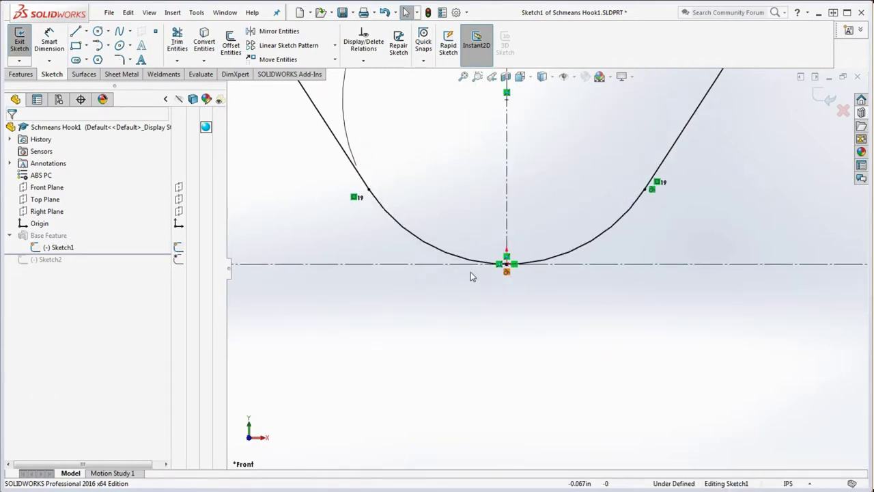
drag(463, 194, 569, 341)
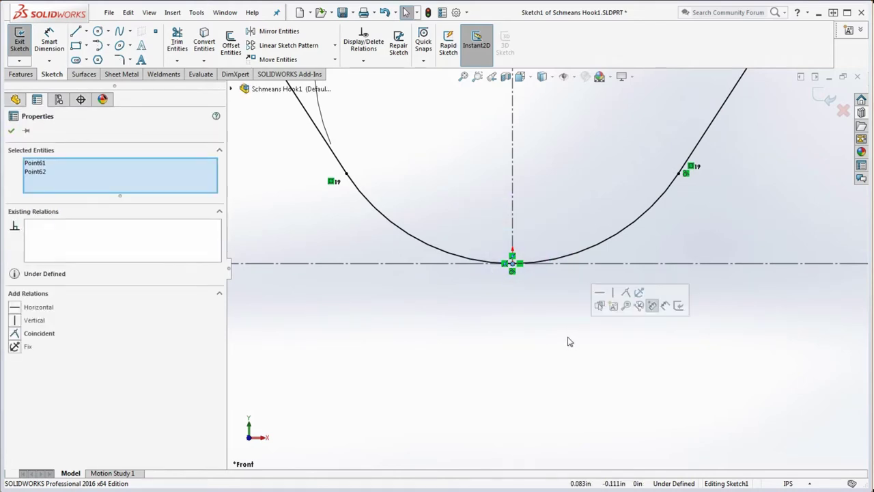
key(Escape)
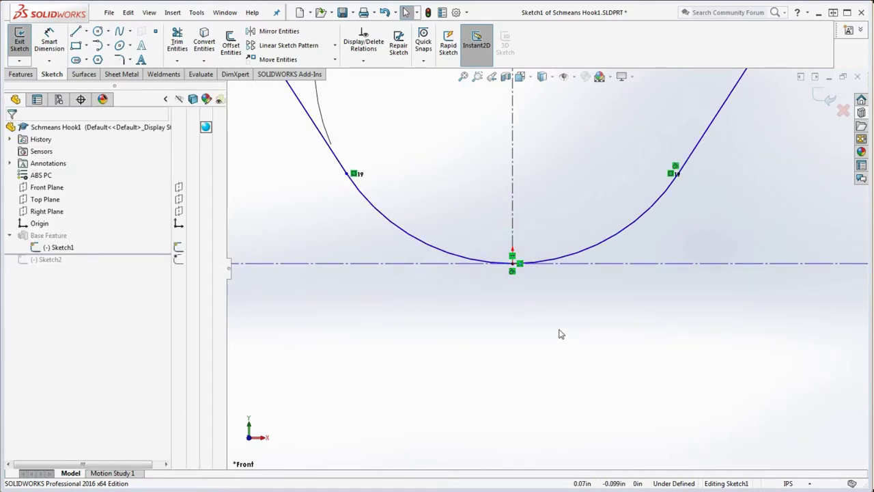
- Undo the deletion of the two overlapping sketch points at the profile's lower apex on the origin
drag(478, 225, 587, 321)
scroll(585, 275, up, 5)
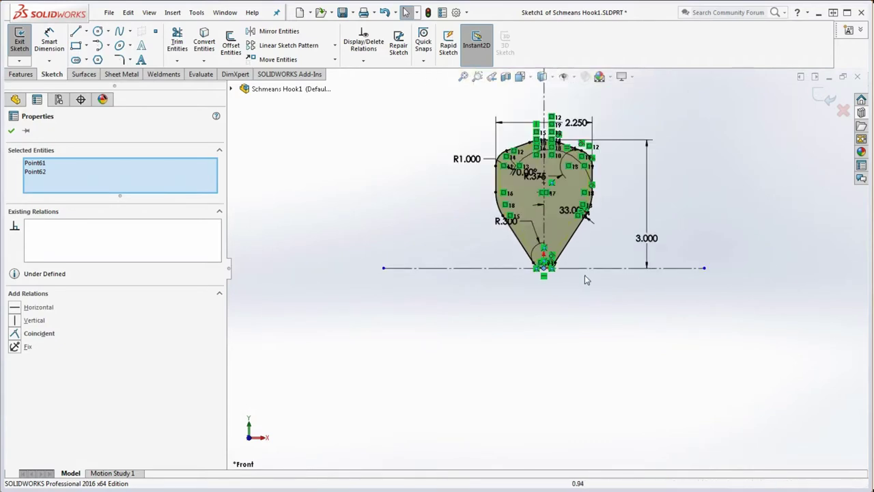
scroll(564, 169, down, 4)
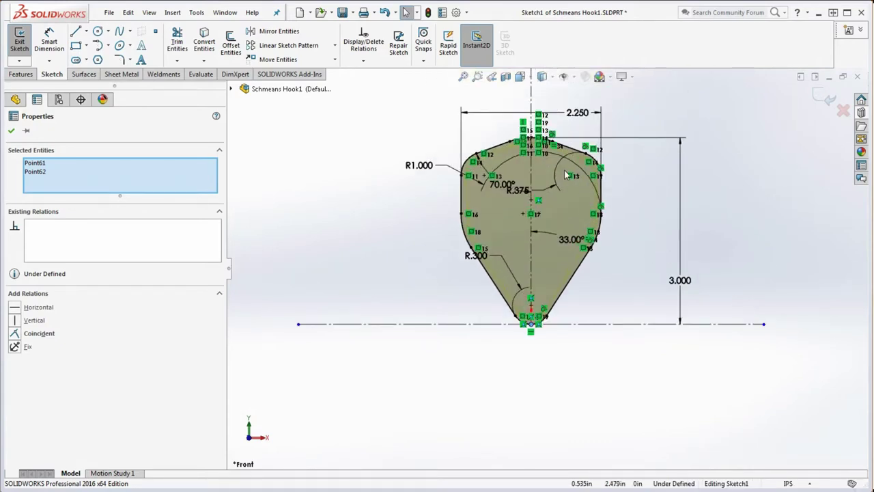
- Try Fully Define Sketch on all entities with relations off, using chain horizontal and baseline vertical dimensions from the origin
right_click(649, 257)
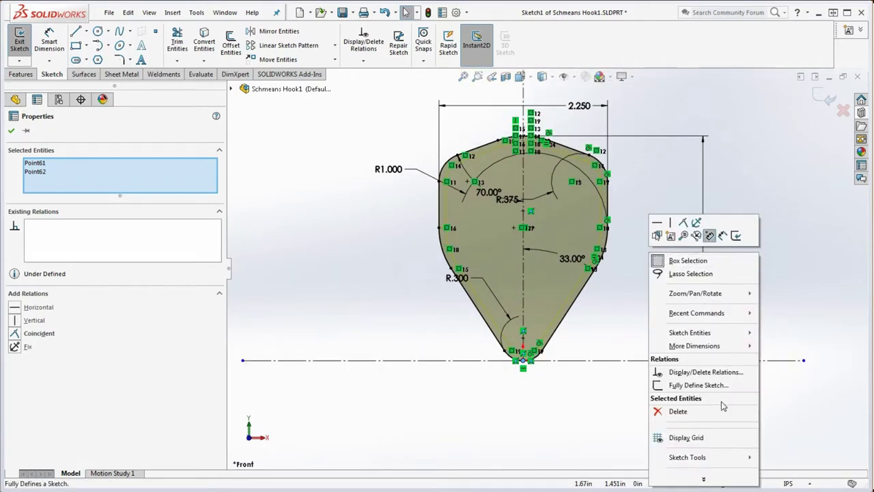
click(698, 386)
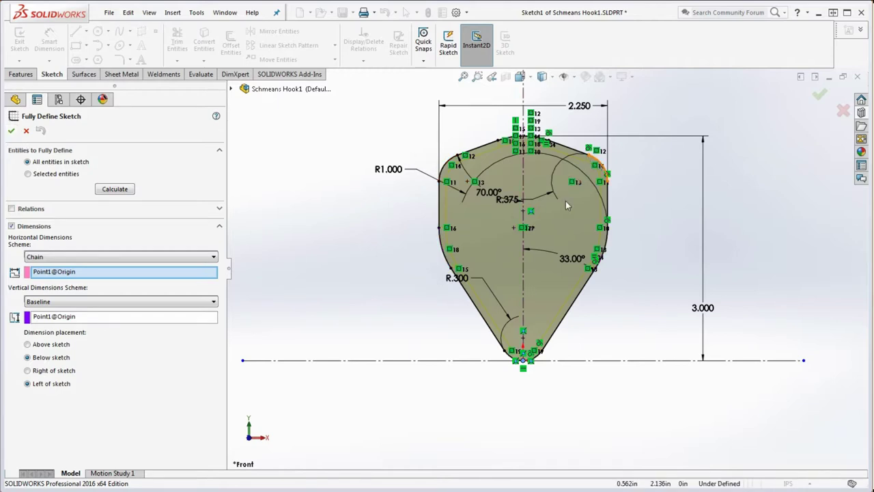
key(z)
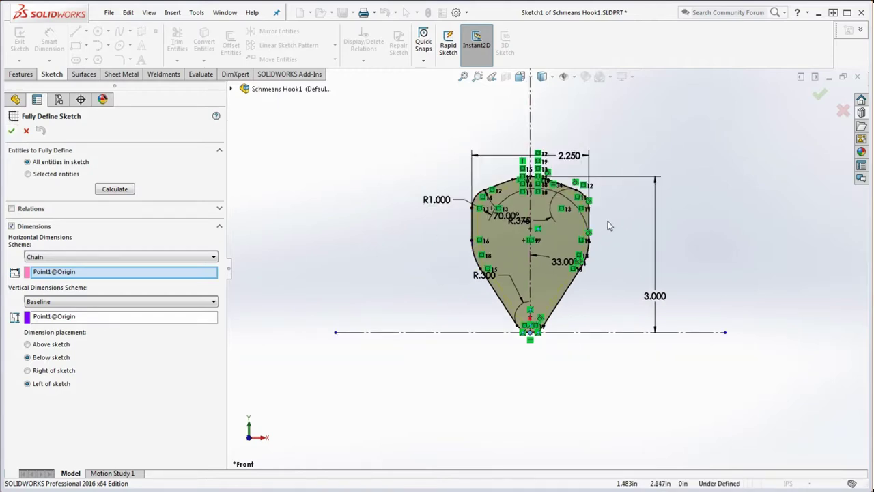
click(10, 131)
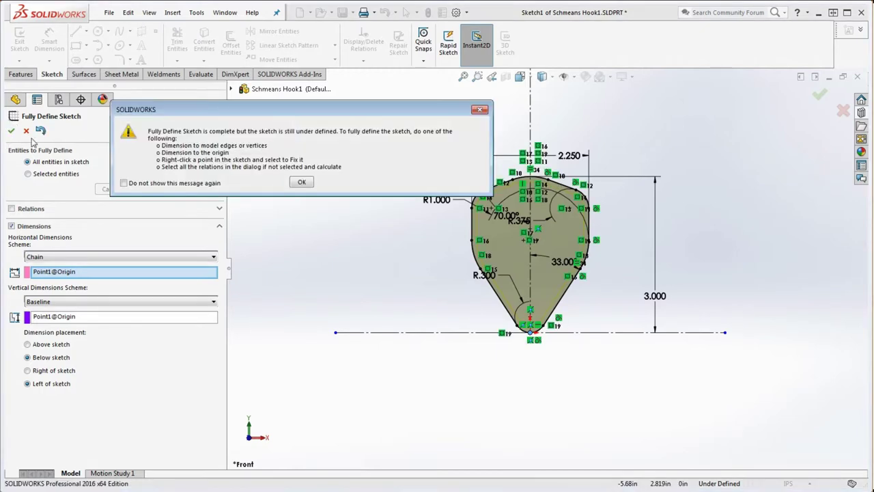
click(303, 182)
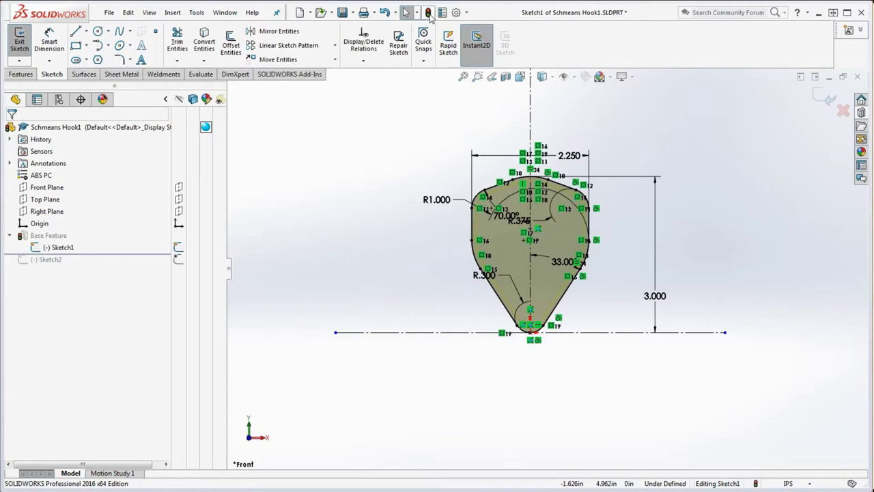
- Rebuild the part and open Sketch1 for editing again
click(427, 12)
right_click(64, 247)
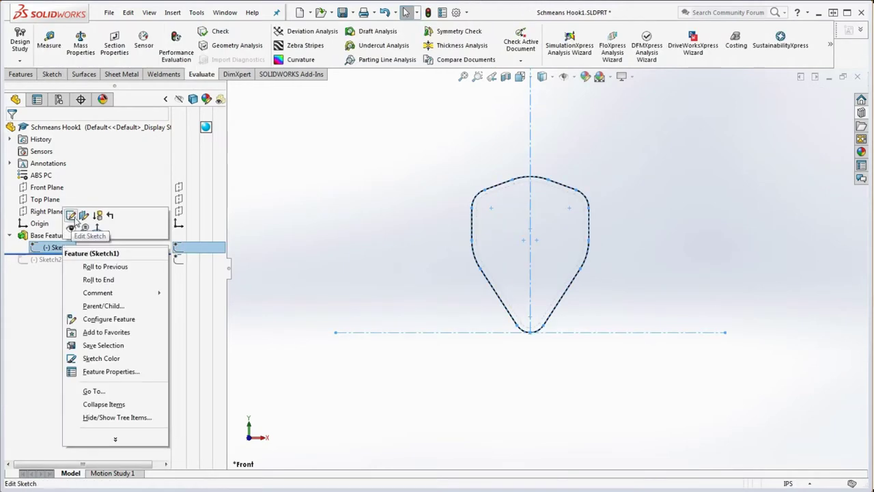
click(72, 216)
- Shorten the centerlines so the vertical one ends about 4.09 in above the origin and the horizontal one about 1.60 in beside it
scroll(526, 242, up, 5)
scroll(547, 223, down, 3)
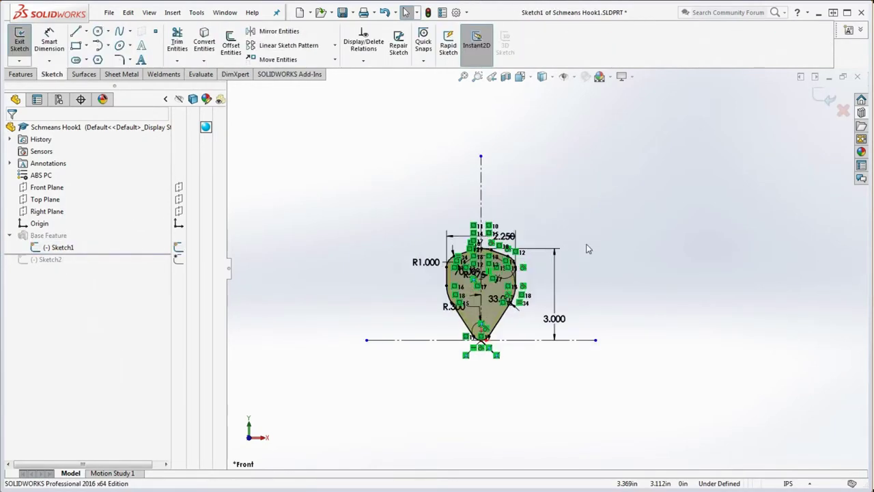
key(f)
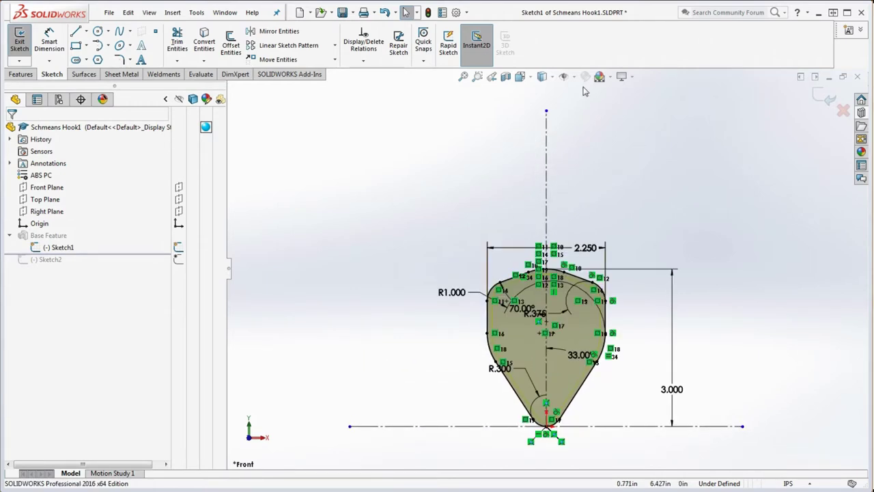
click(546, 111)
scroll(546, 286, up, 3)
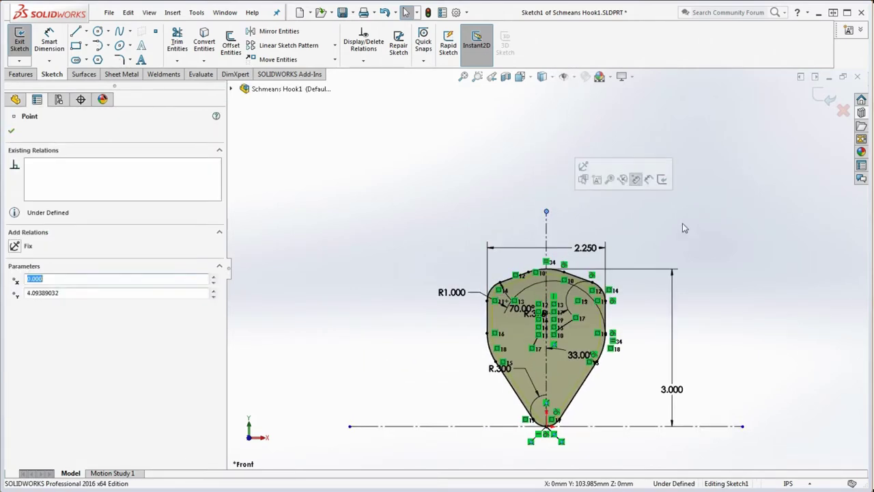
scroll(649, 334, down, 2)
click(624, 346)
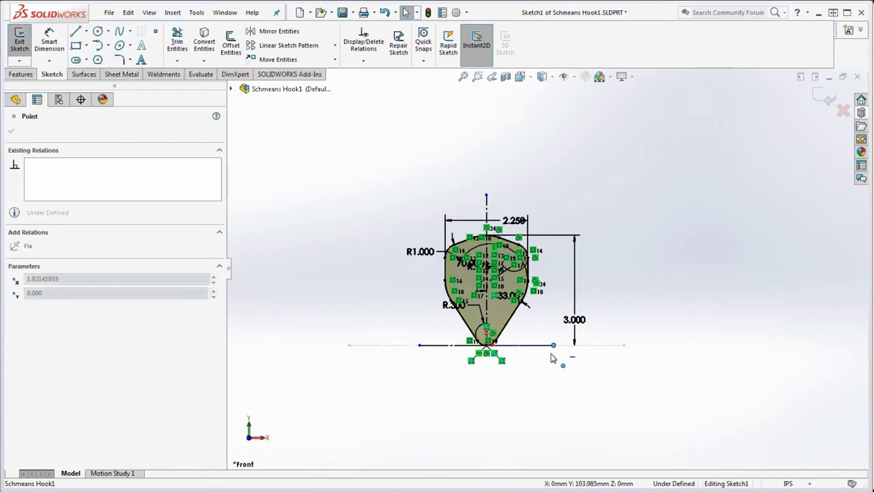
- Examine the sketch relations at the profile's lower apex and along its sides
scroll(540, 361, down, 4)
scroll(489, 305, up, 2)
scroll(489, 305, down, 3)
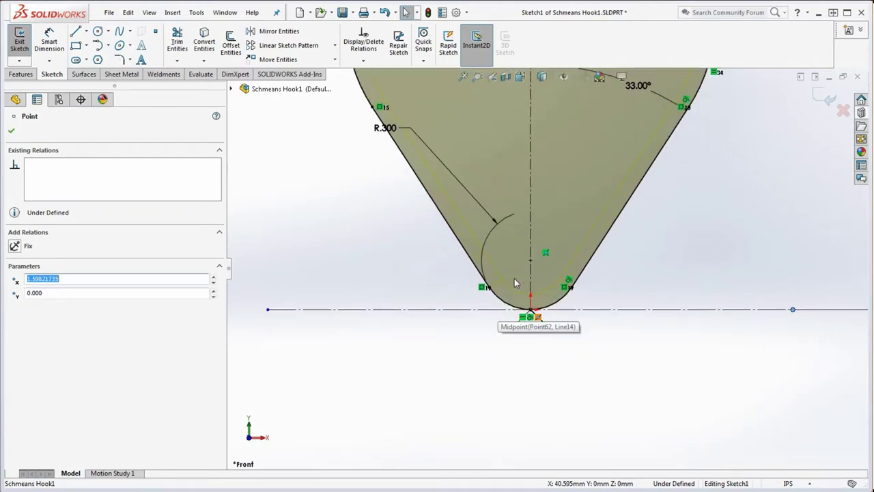
scroll(514, 278, up, 2)
scroll(561, 284, up, 2)
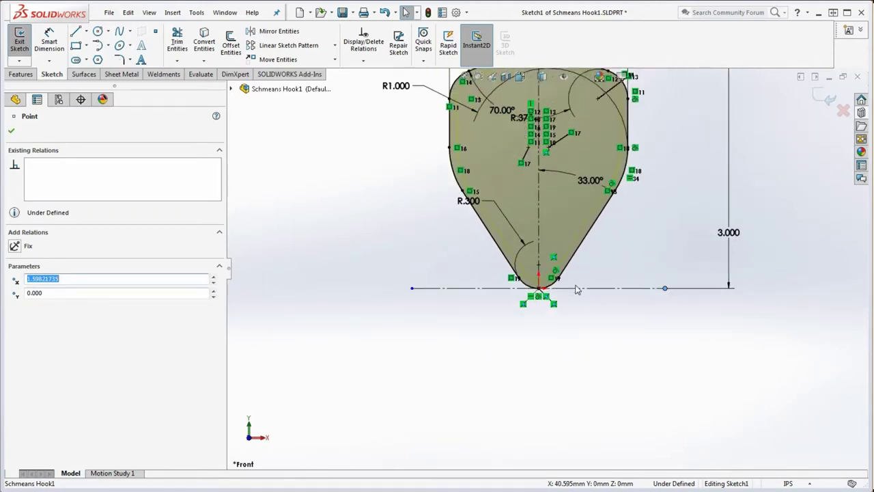
scroll(612, 160, down, 3)
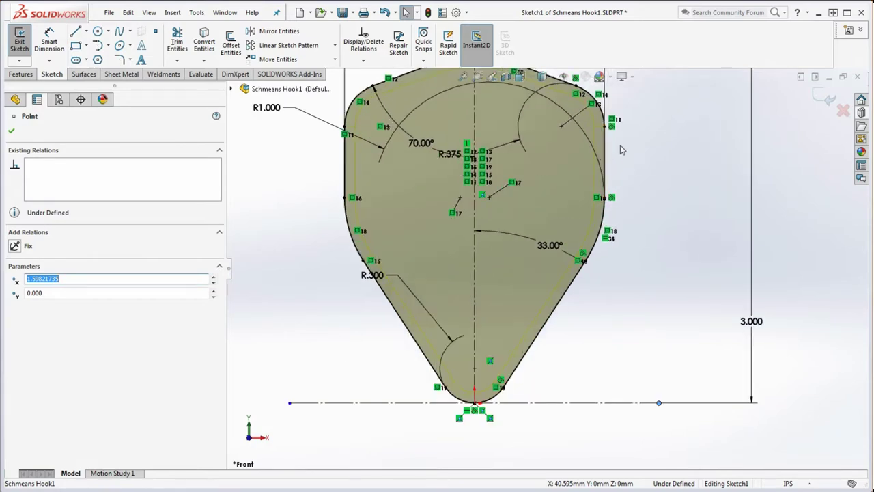
scroll(637, 168, up, 2)
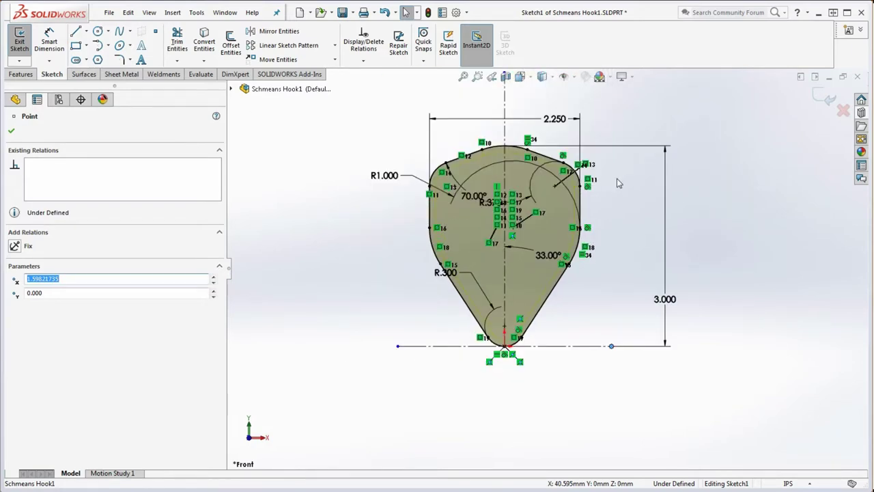
- Select the whole chain of profile lines and arcs and delete it, including all associated dimensions
click(580, 203)
right_click(581, 203)
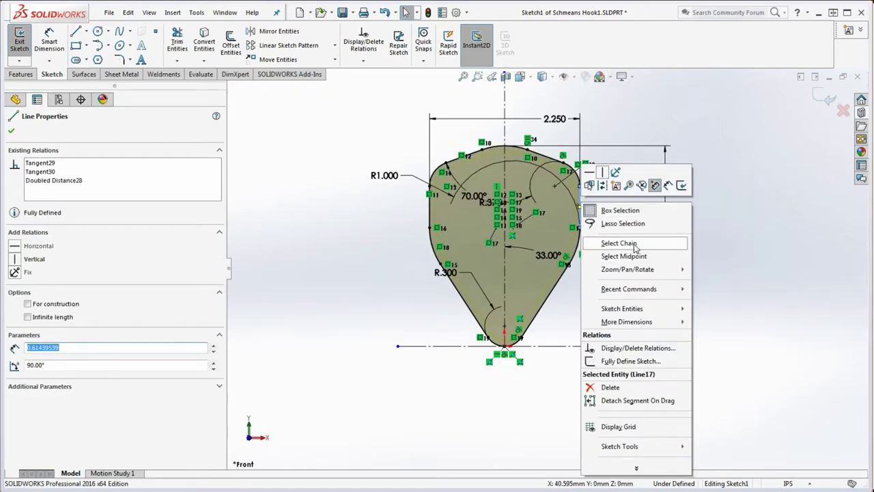
click(634, 244)
key(Delete)
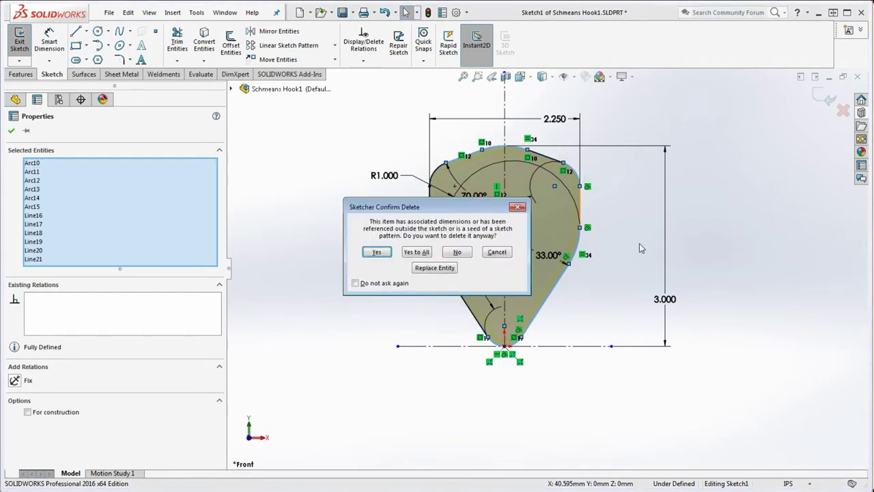
click(417, 252)
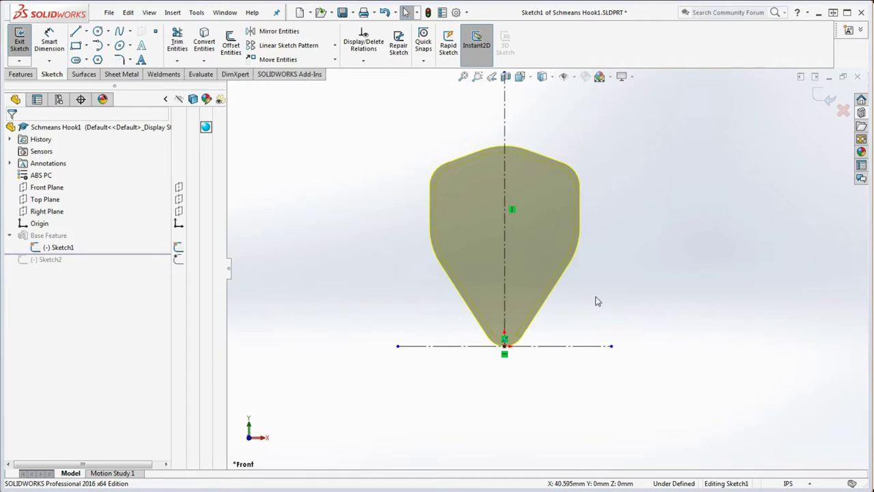
- Undo the deletion of the profile chain and clear the selection
scroll(598, 301, up, 3)
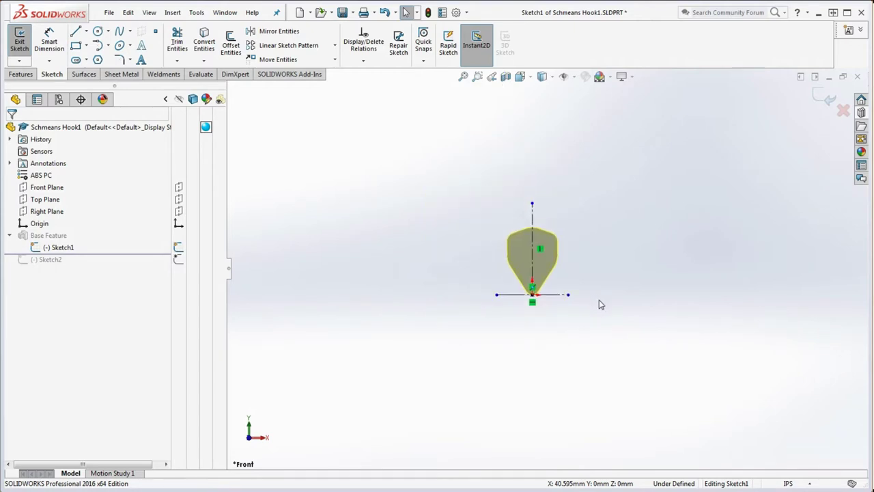
scroll(587, 293, up, 2)
key(ctrl+a)
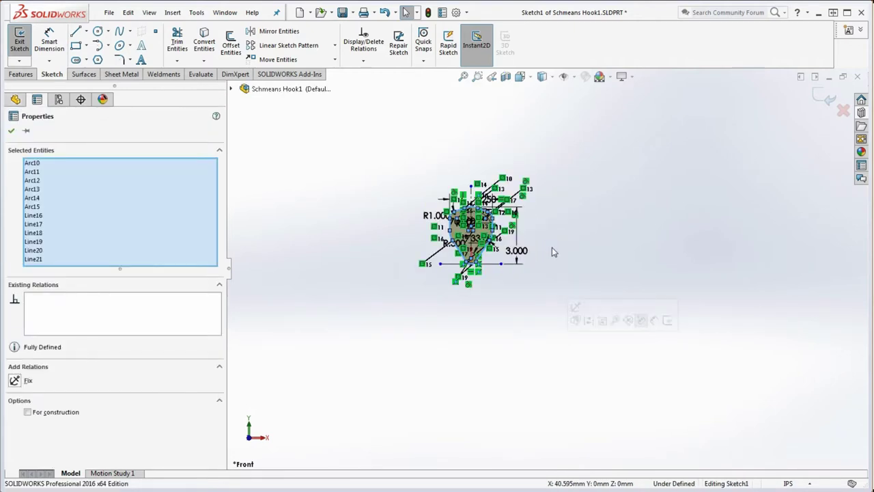
key(Escape)
- Delete the two overlapping midpoint sketch points at the origin, keeping the lower arc
scroll(494, 233, down, 8)
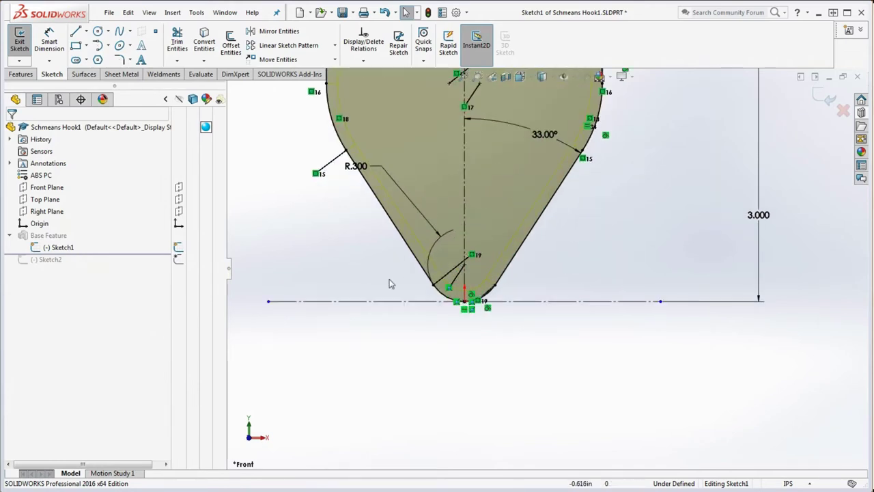
drag(374, 278, 523, 330)
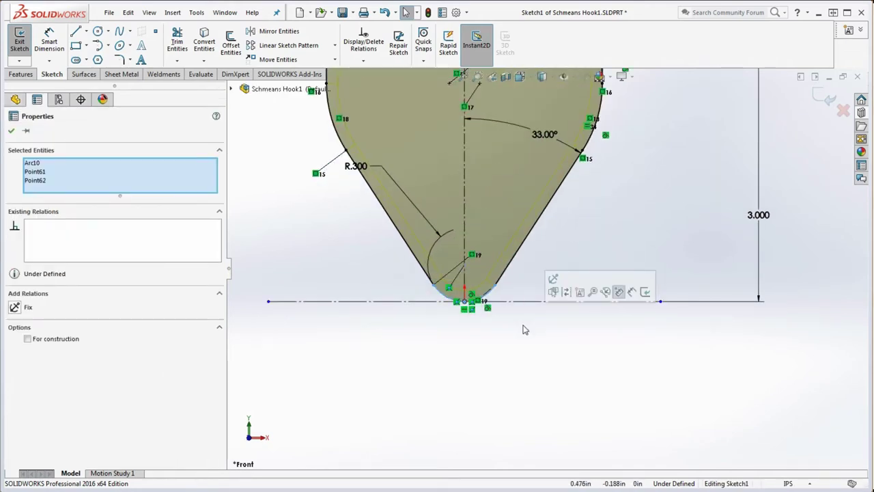
key(Escape)
scroll(489, 319, down, 3)
drag(437, 251, 489, 300)
key(Escape)
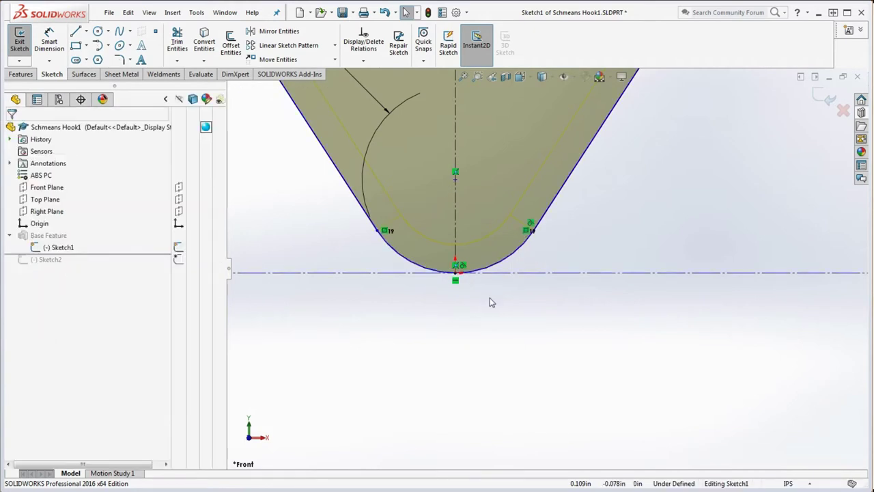
- Check the relations of the sketch point at the origin and the lower arc's midpoint, and whether that point can move
click(456, 275)
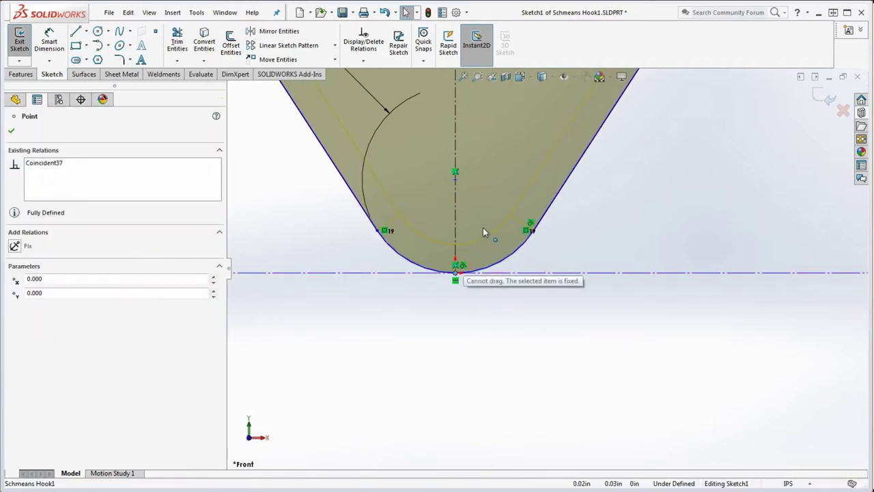
right_click(508, 260)
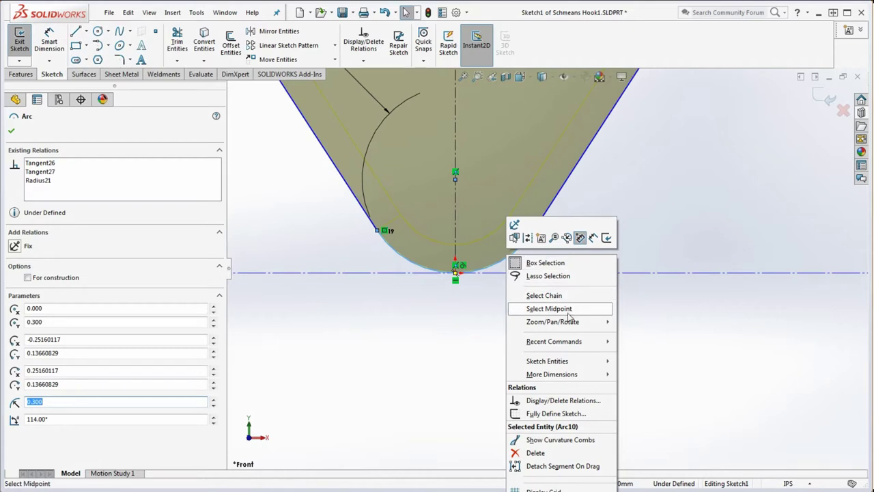
click(567, 310)
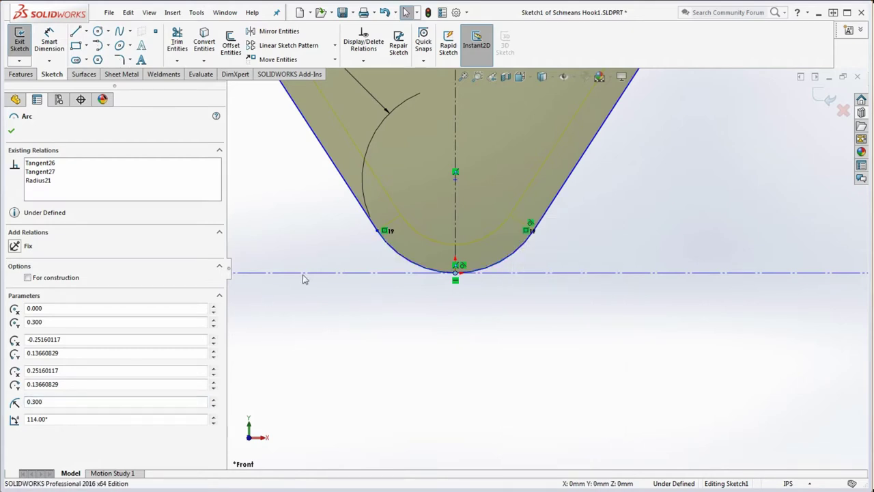
click(15, 100)
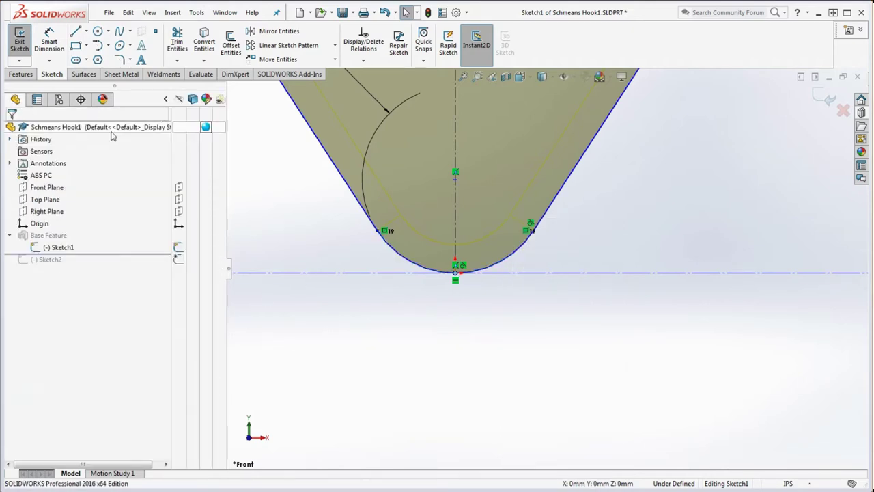
ctrl+click(40, 225)
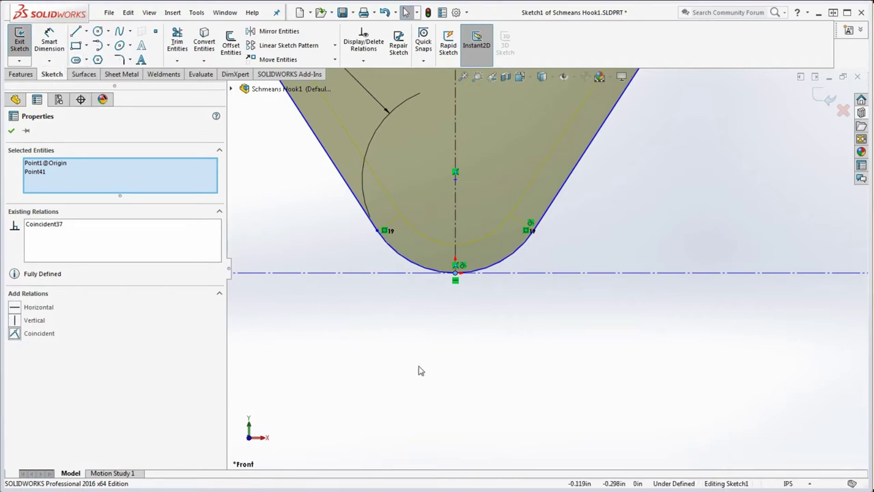
click(318, 357)
click(455, 273)
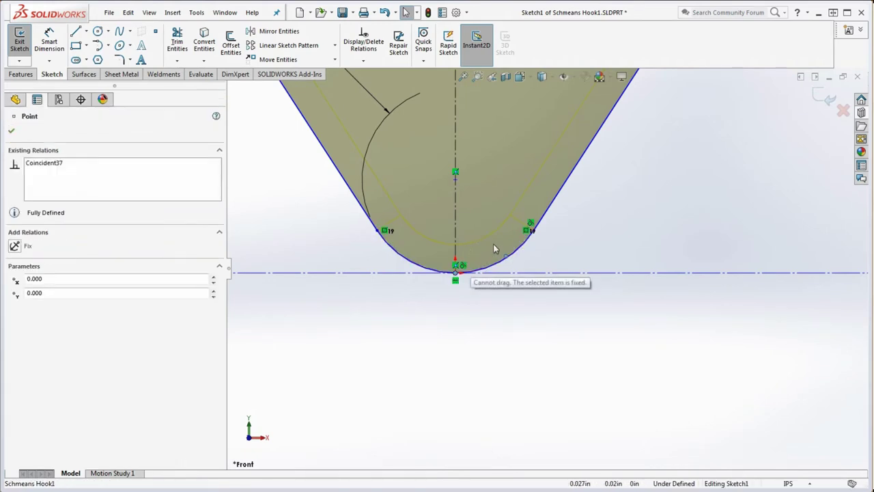
- Make the horizontal centerline's midpoint coincident with the sketch point at the origin and rebuild the part
mouse_move(534, 235)
mouse_down()
mouse_move(595, 230)
mouse_move(571, 246)
mouse_move(579, 293)
mouse_up()
right_click(579, 296)
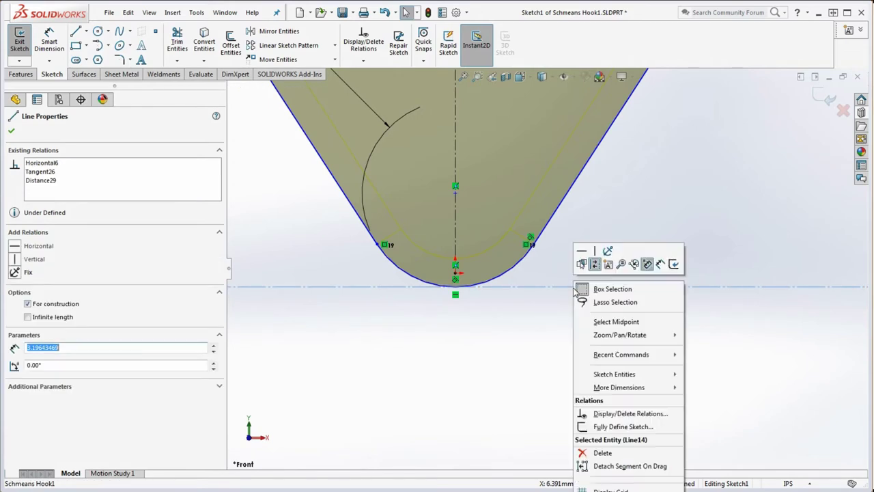
click(633, 323)
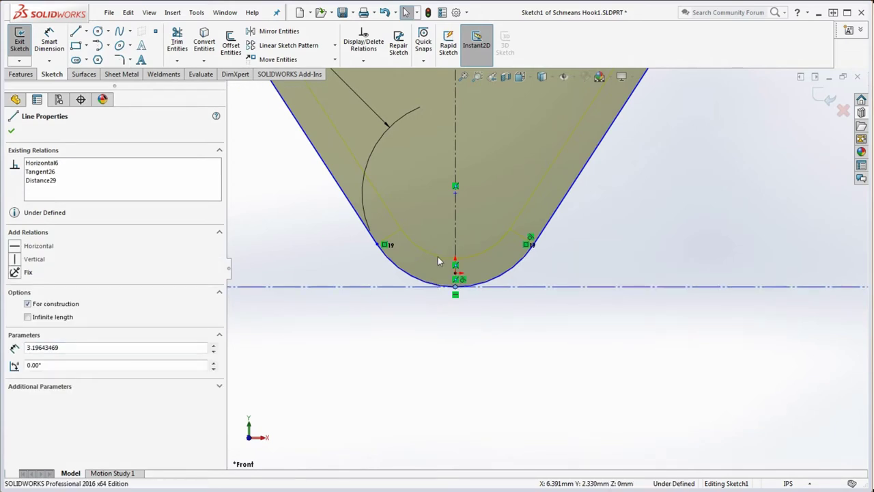
ctrl+click(459, 277)
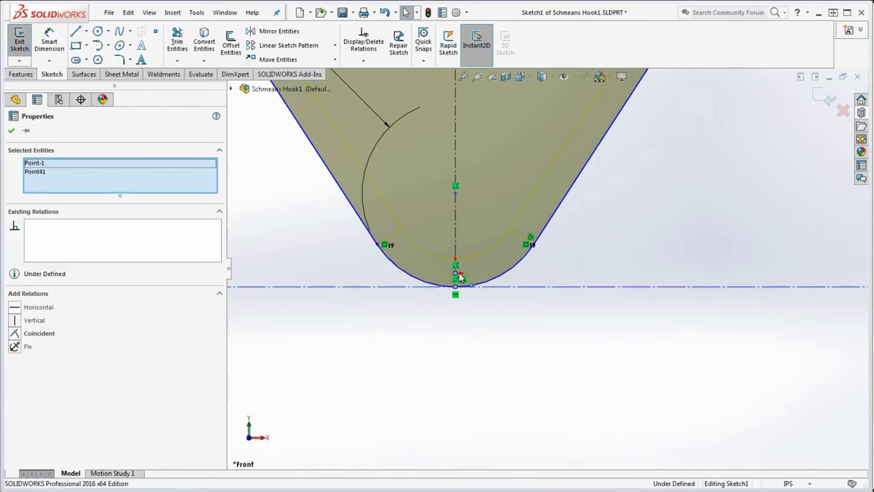
click(15, 333)
click(560, 364)
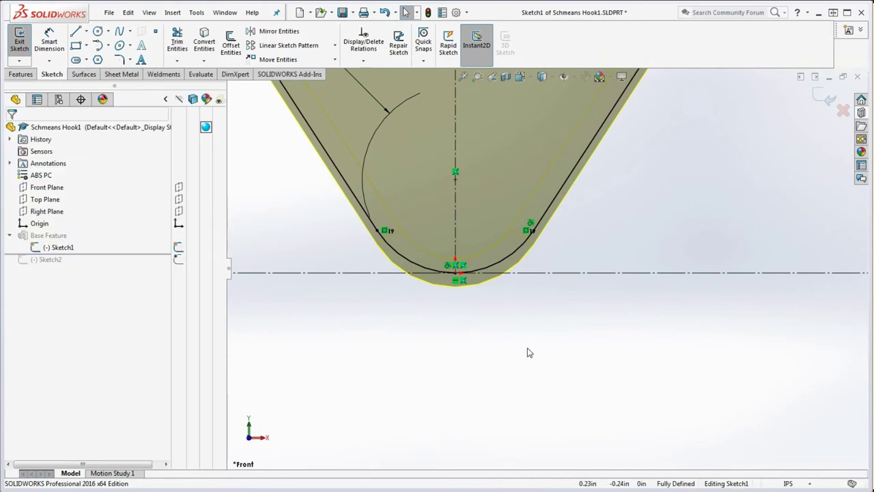
click(428, 12)
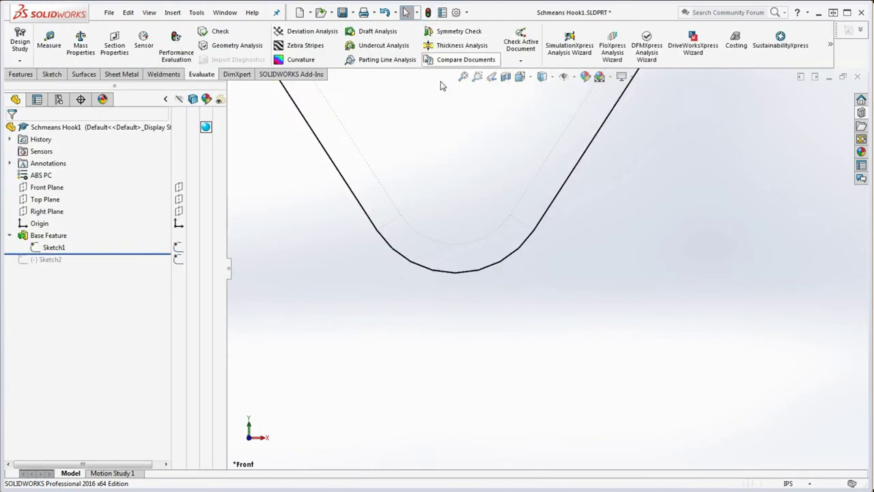
- Reopen the base feature's sketch for editing and reposition the R.375 radius dimension clear of the 70° angle dimension
right_click(50, 236)
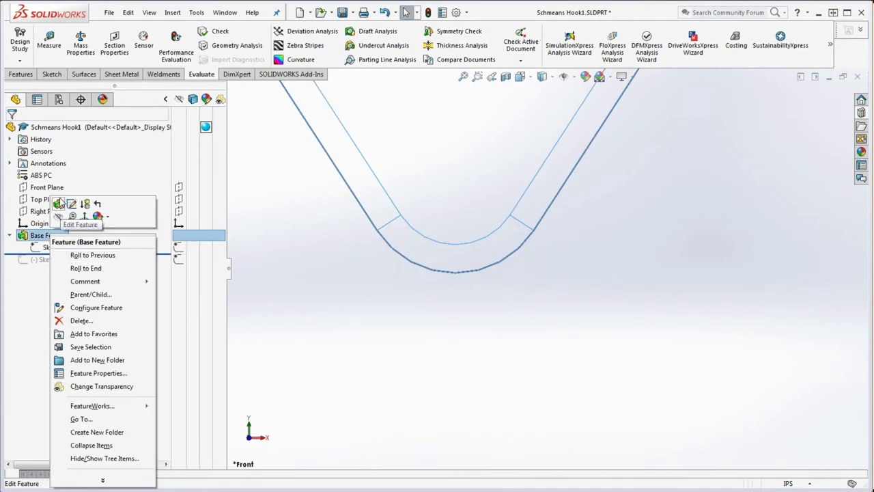
click(170, 254)
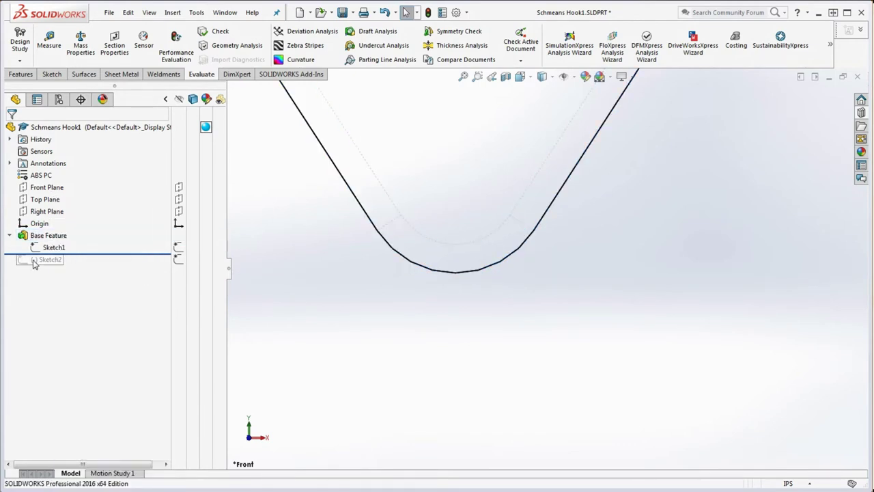
right_click(49, 247)
click(53, 213)
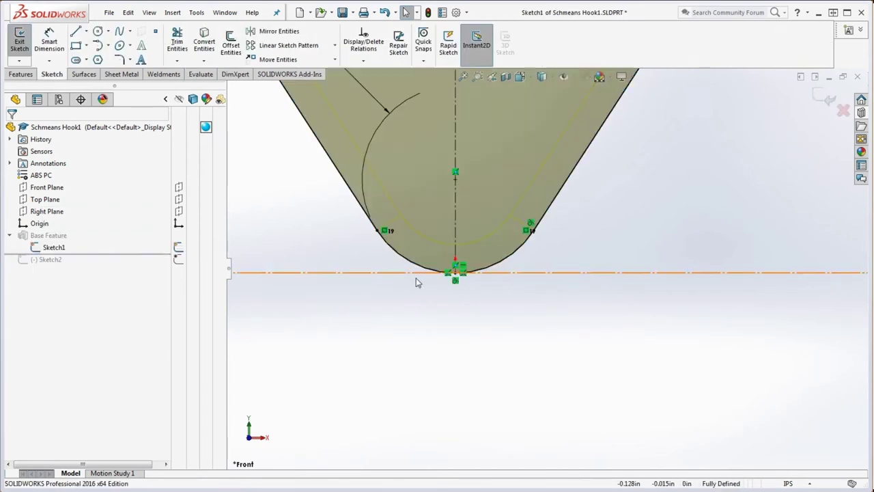
scroll(467, 286, down, 2)
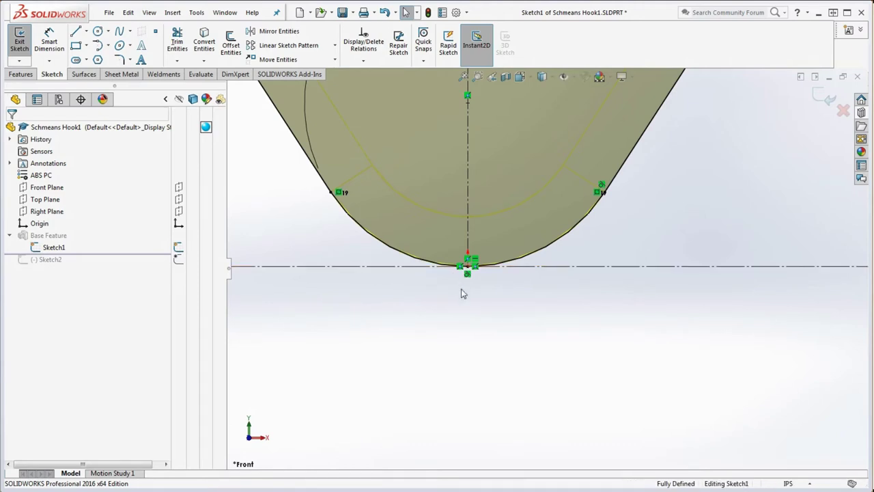
scroll(489, 305, up, 2)
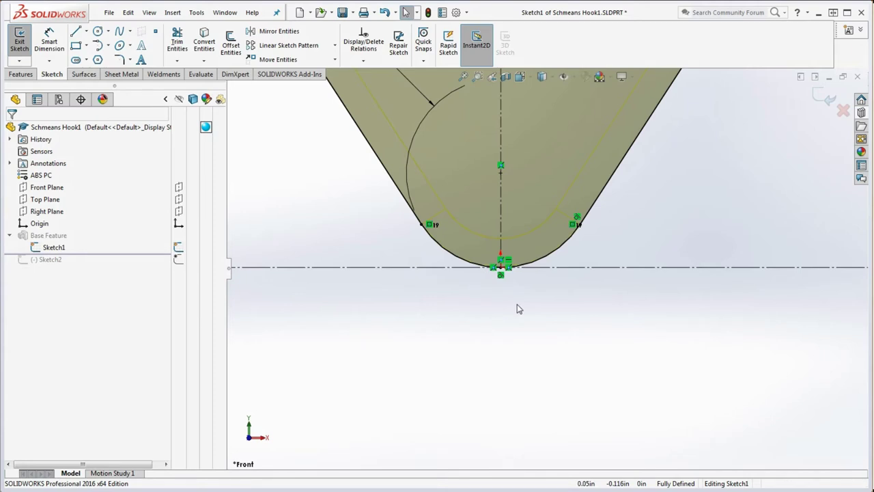
scroll(543, 267, up, 4)
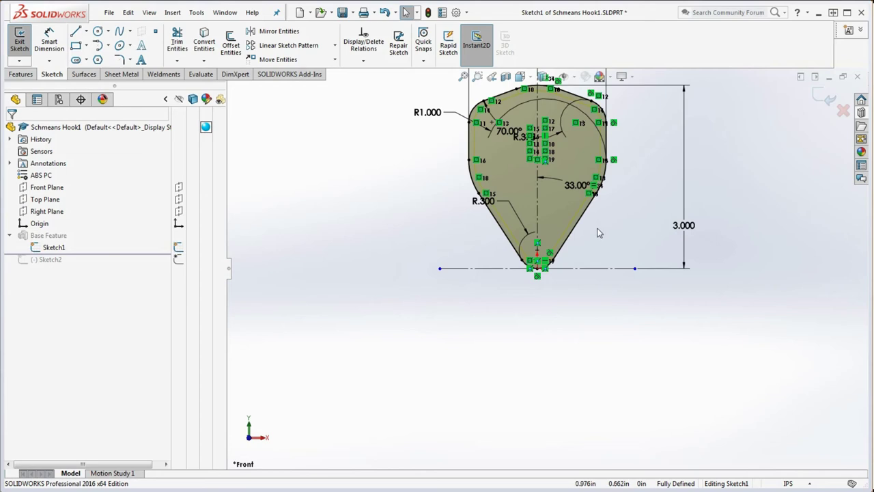
key(f)
scroll(546, 193, down, 4)
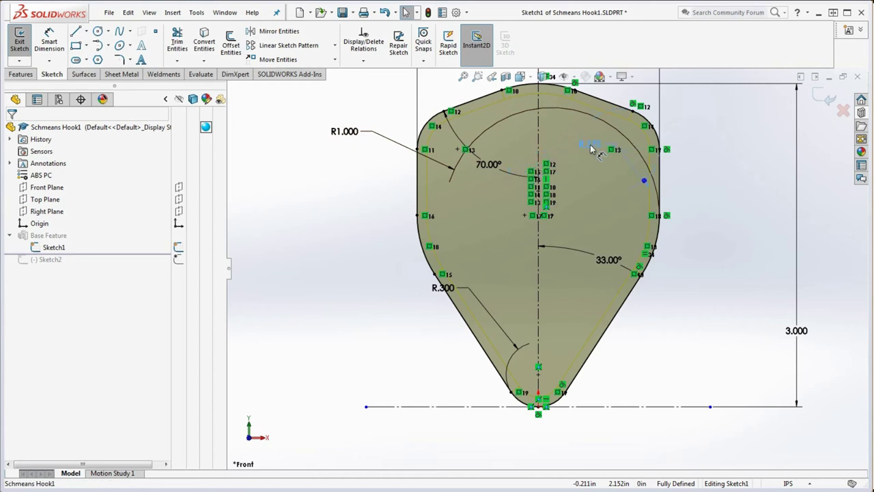
click(577, 146)
click(707, 286)
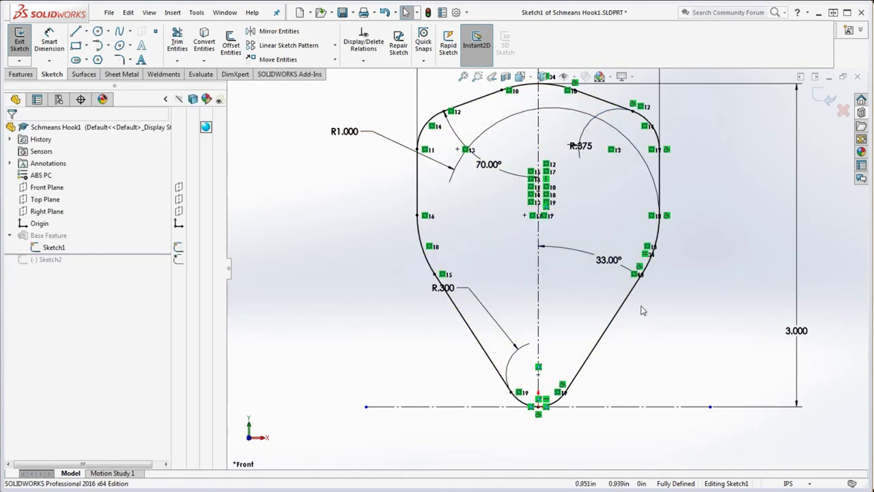
- Inspect the profile's arc-to-line junction near the 33° dimension and rebuild the part to close the sketch
scroll(642, 282, down, 5)
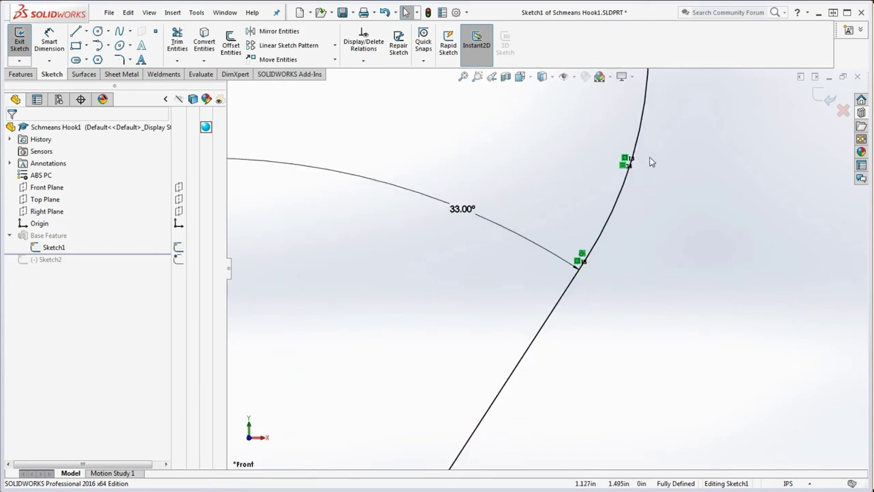
scroll(638, 161, up, 6)
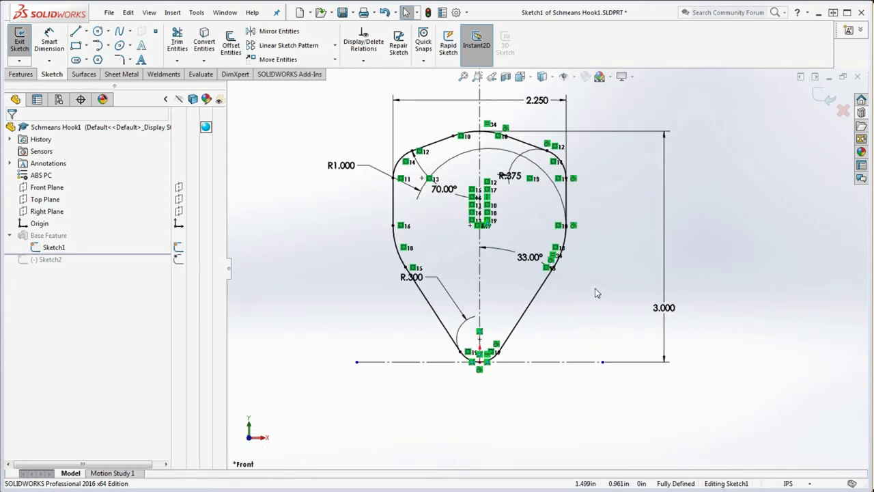
scroll(580, 280, up, 2)
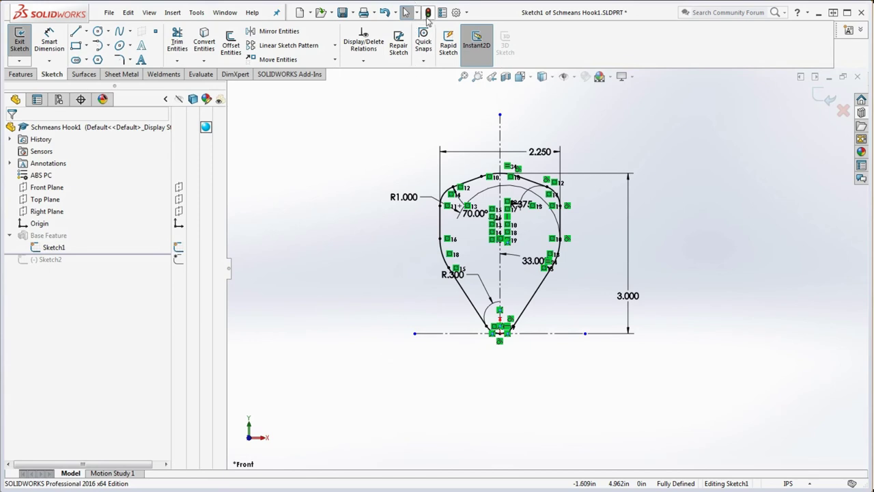
click(428, 13)
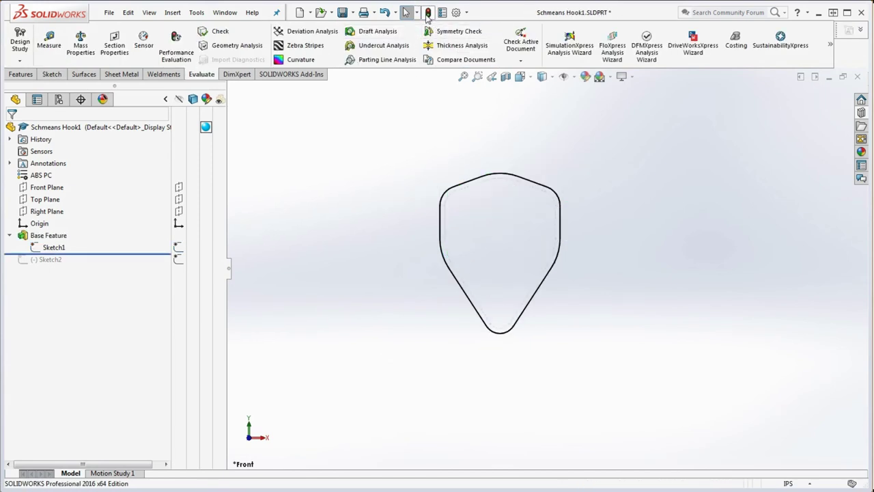
- Reverse the extrusion direction of the base feature and view the drafted body at an angle
right_click(48, 235)
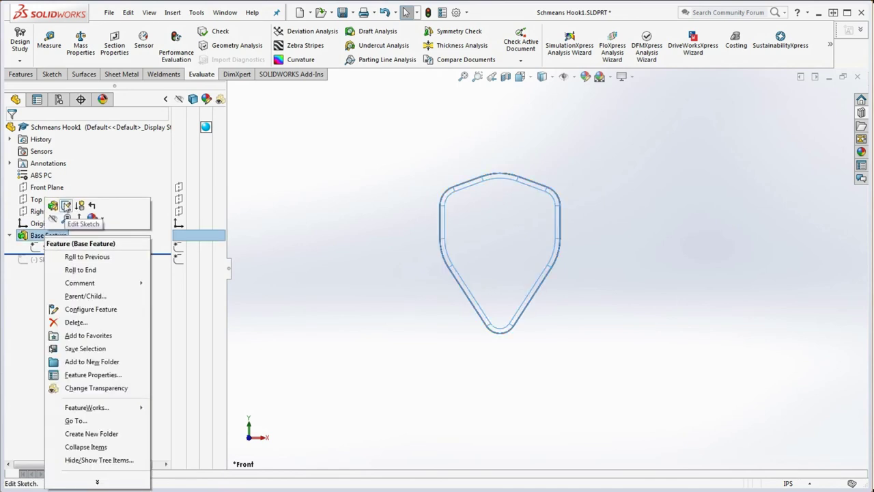
click(56, 208)
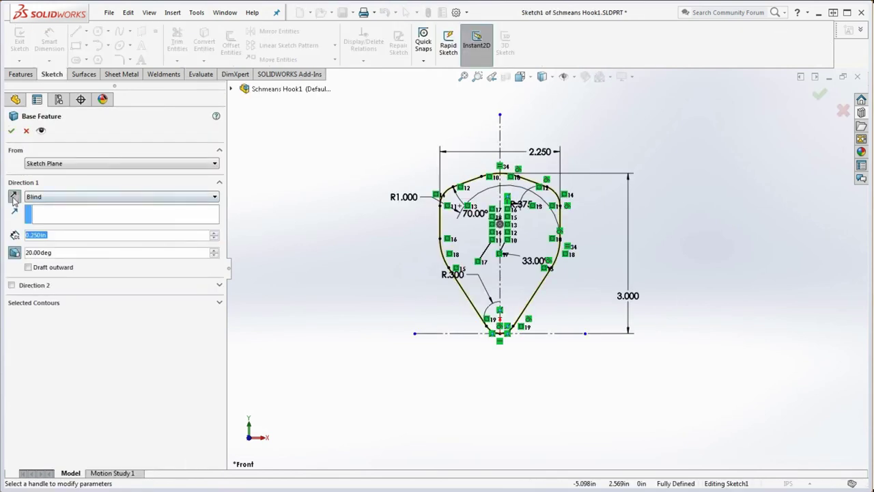
click(10, 131)
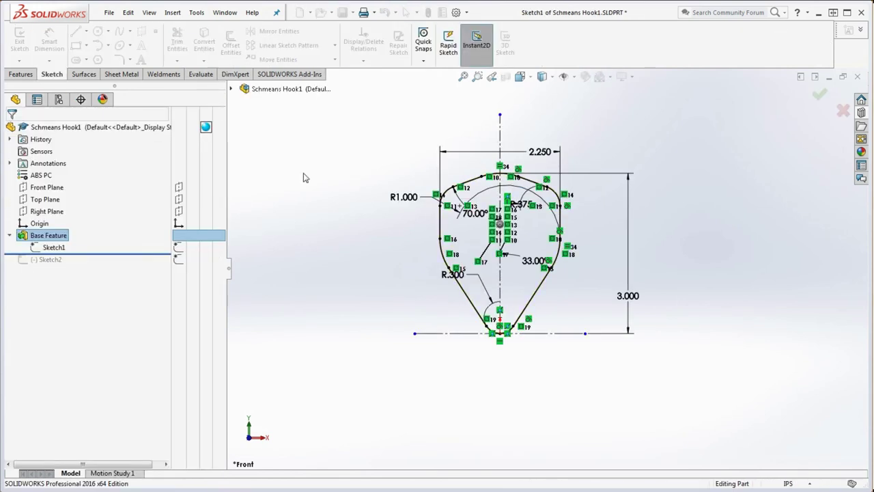
middle_drag(491, 243, 478, 254)
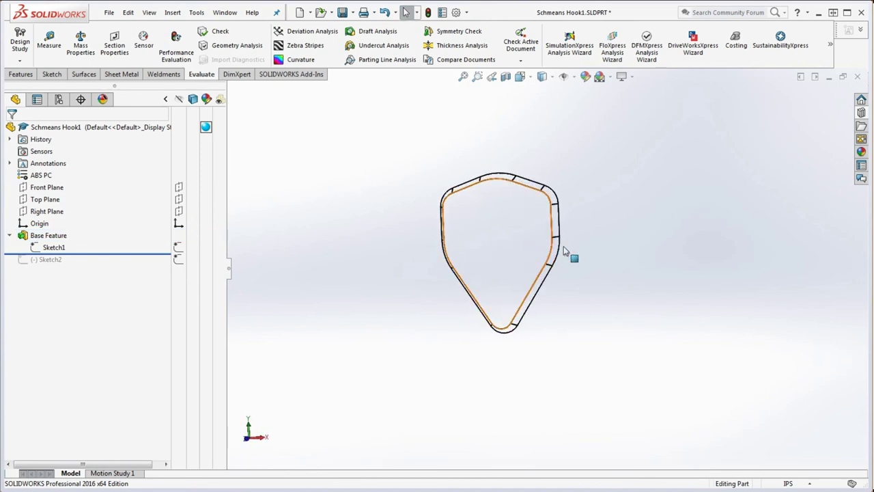